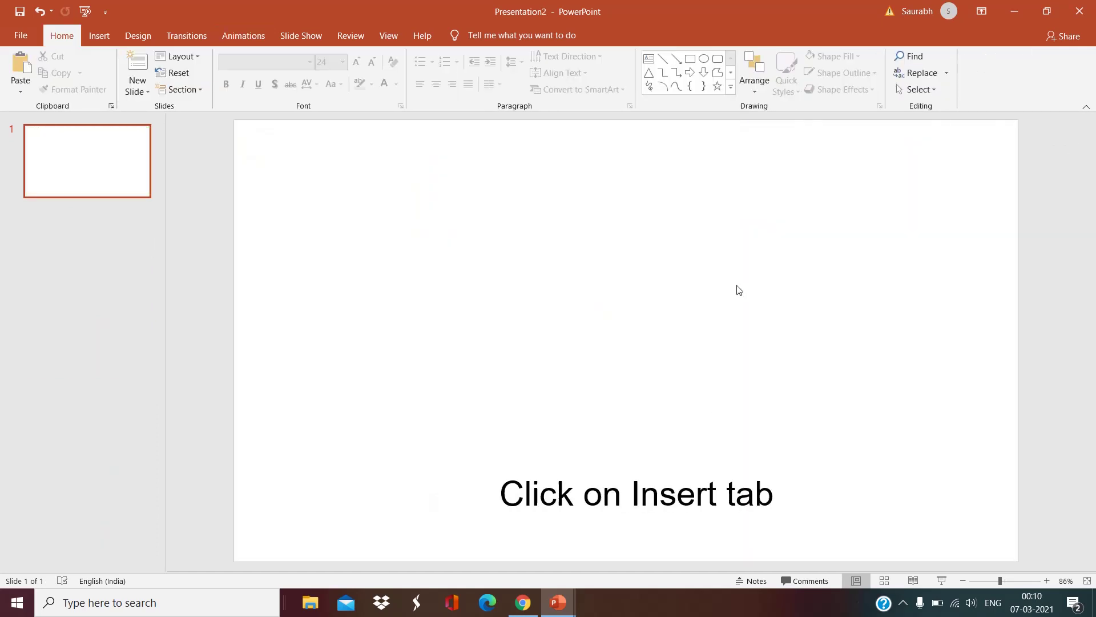
Insert a 7×6 table and stretch it across the slide width and down most of its height
left_click(100, 36)
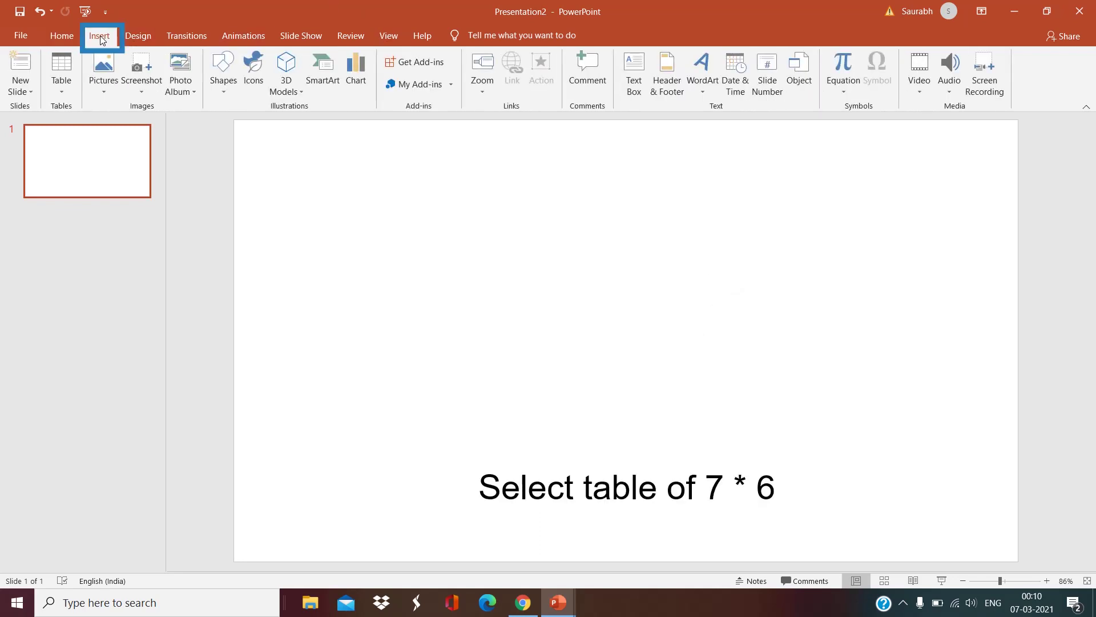
left_click(66, 95)
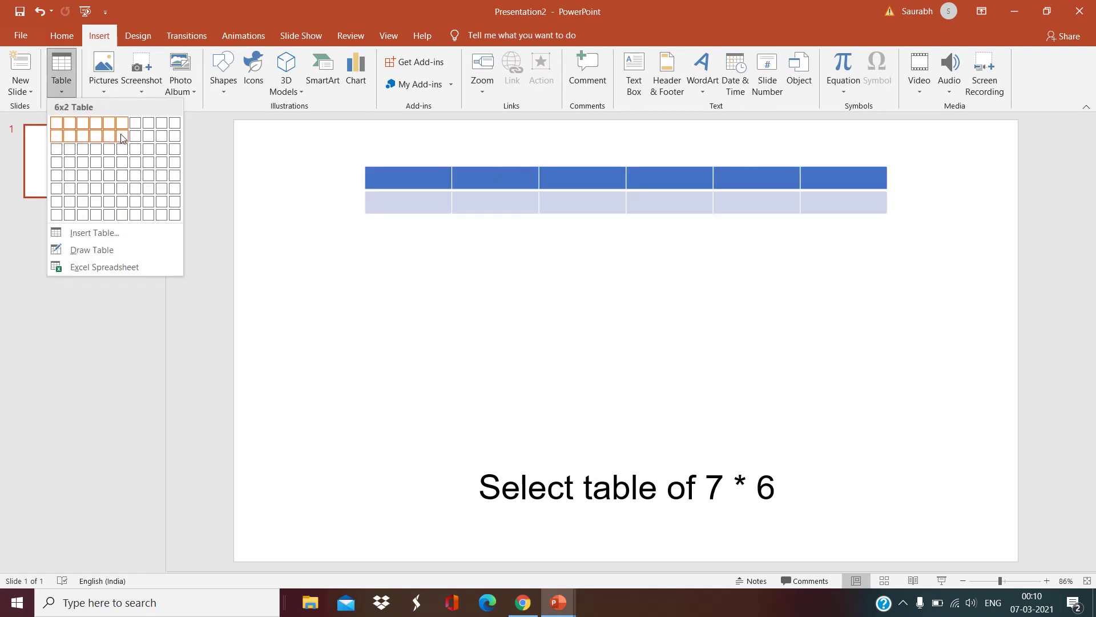
left_click(138, 191)
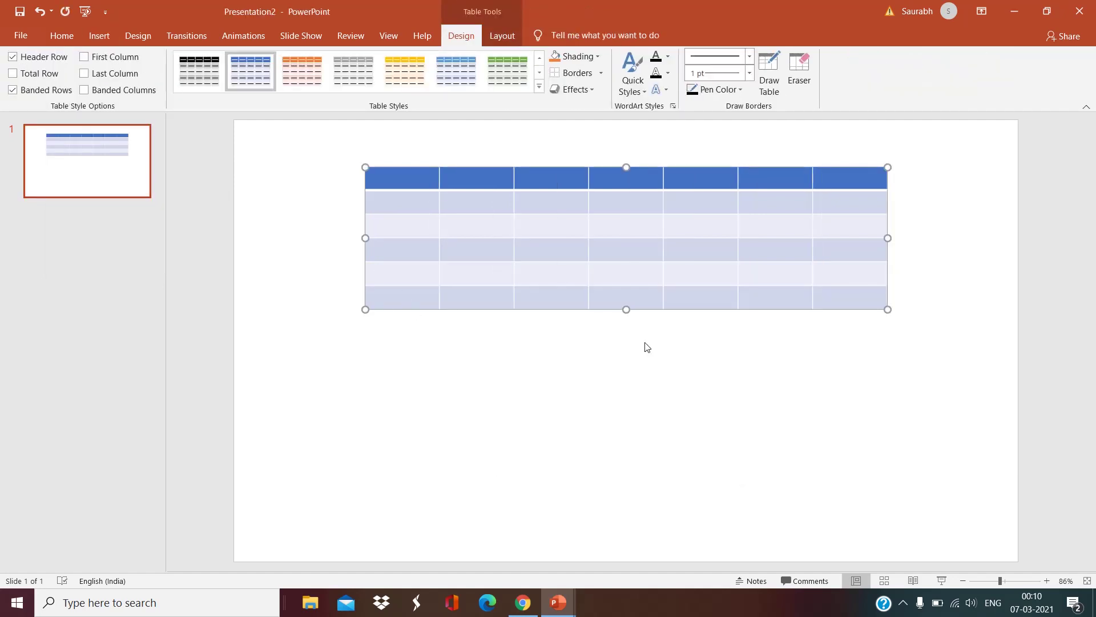
left_click_drag(626, 309, 636, 558)
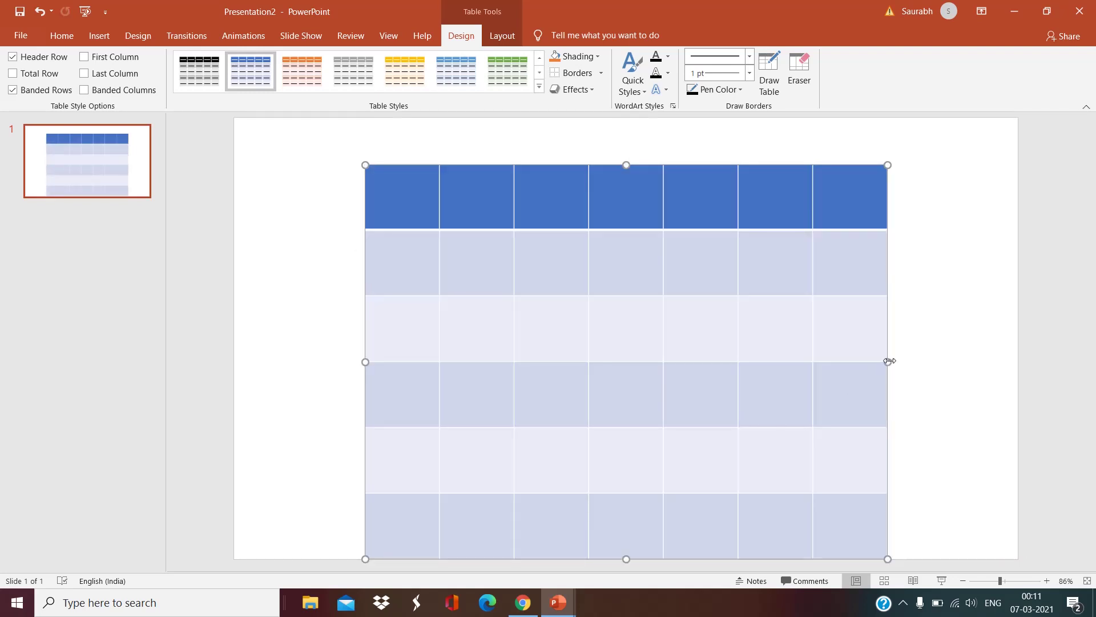
left_click_drag(888, 362, 966, 364)
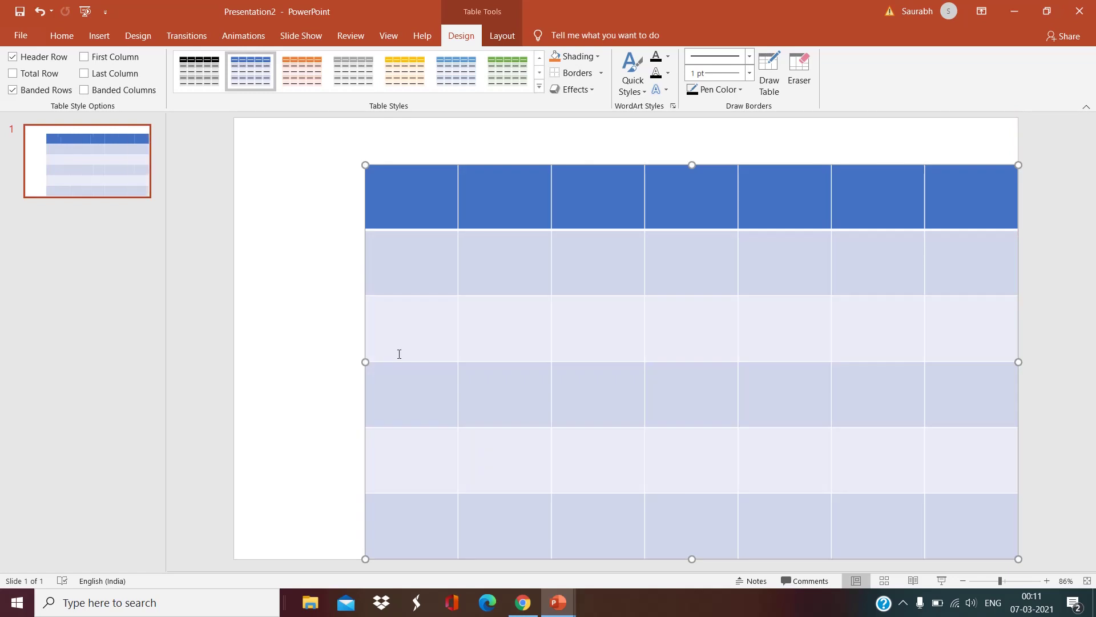
left_click_drag(365, 362, 235, 359)
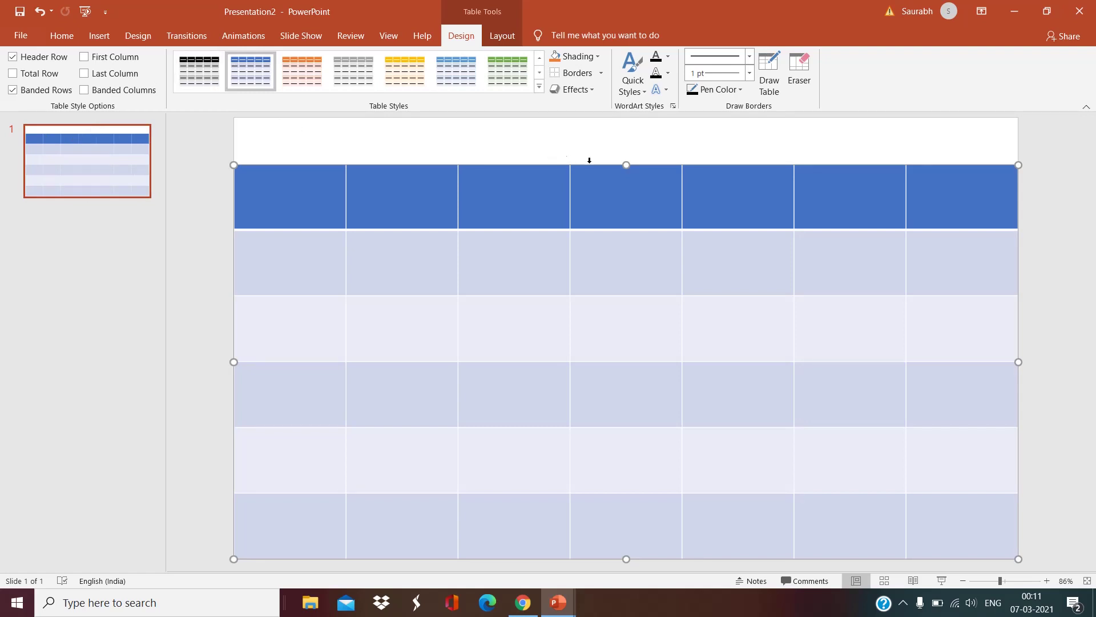
Insert an orange outline WordArt reading 'January' and move it above the table
left_click(99, 37)
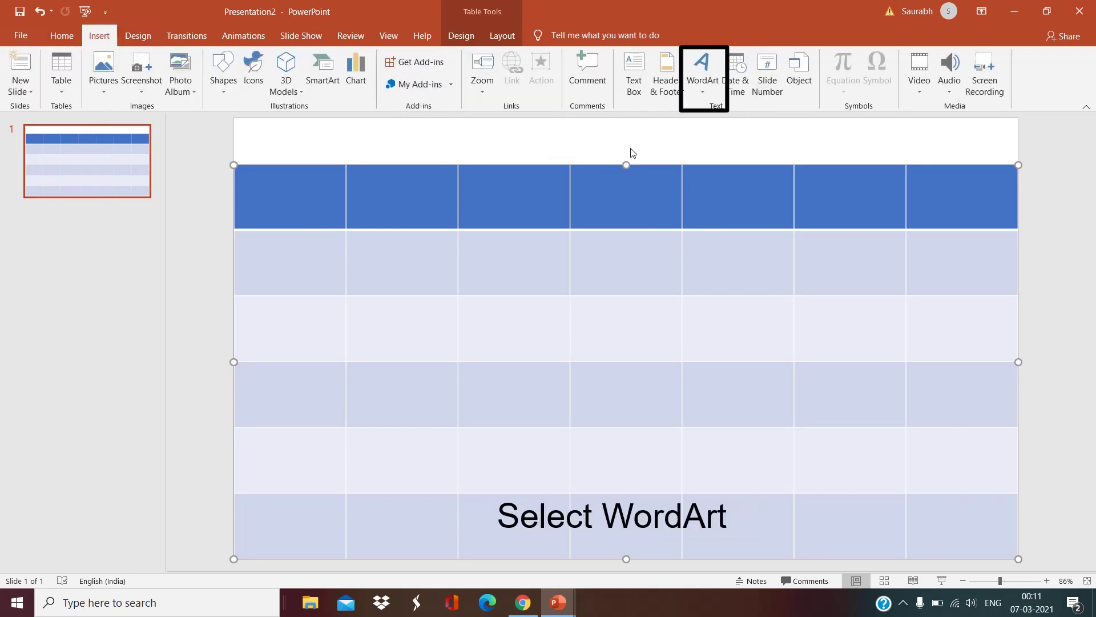
left_click(703, 91)
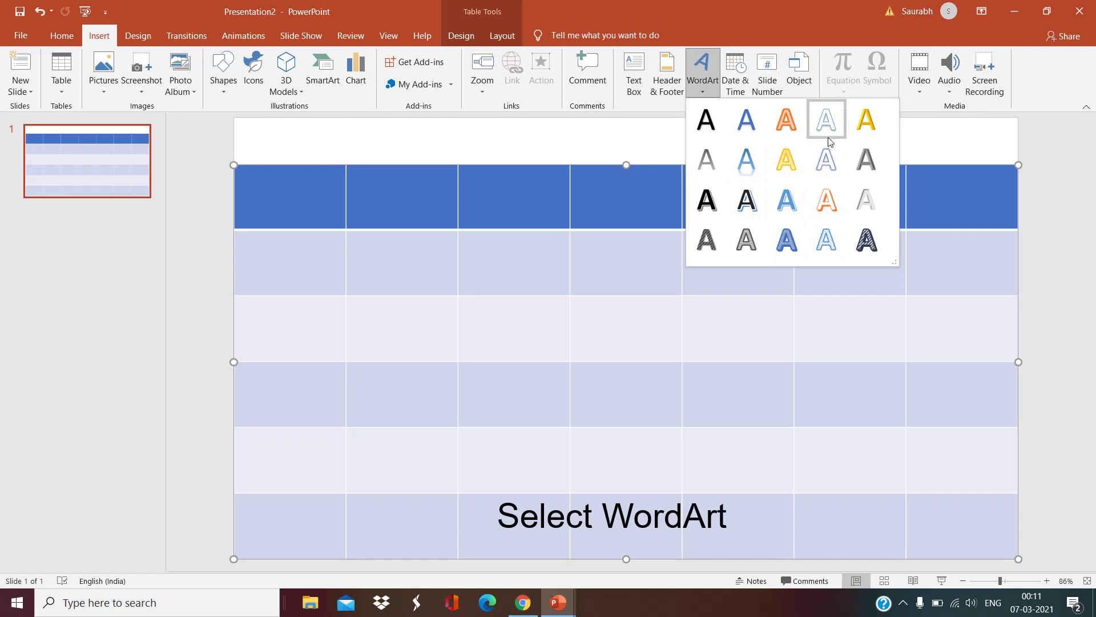
left_click(786, 120)
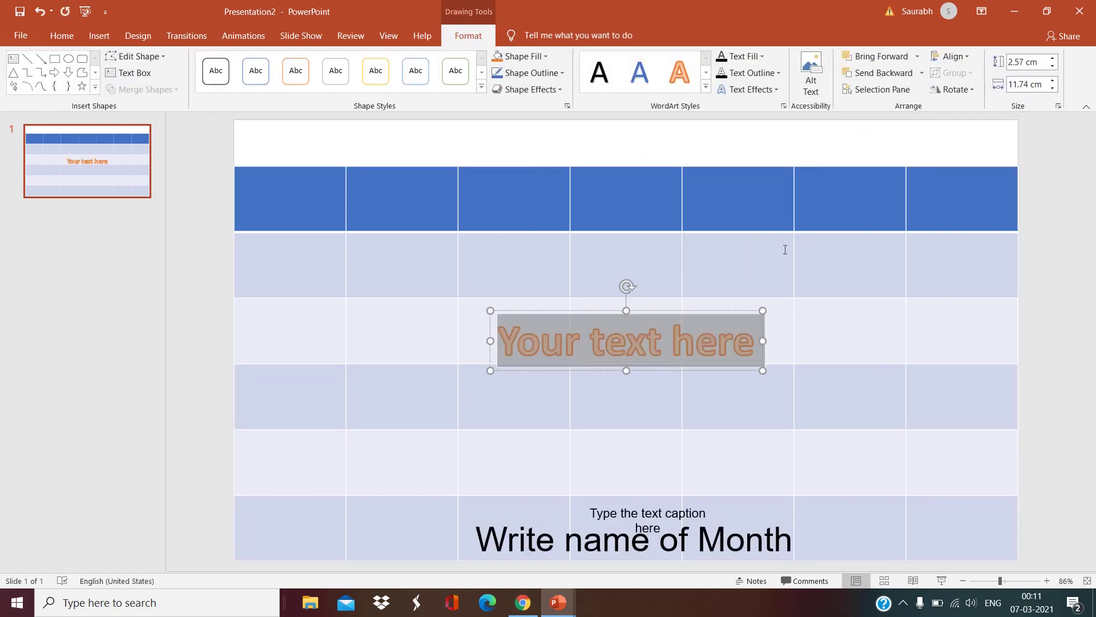
type("Js")
key("BackSpace")
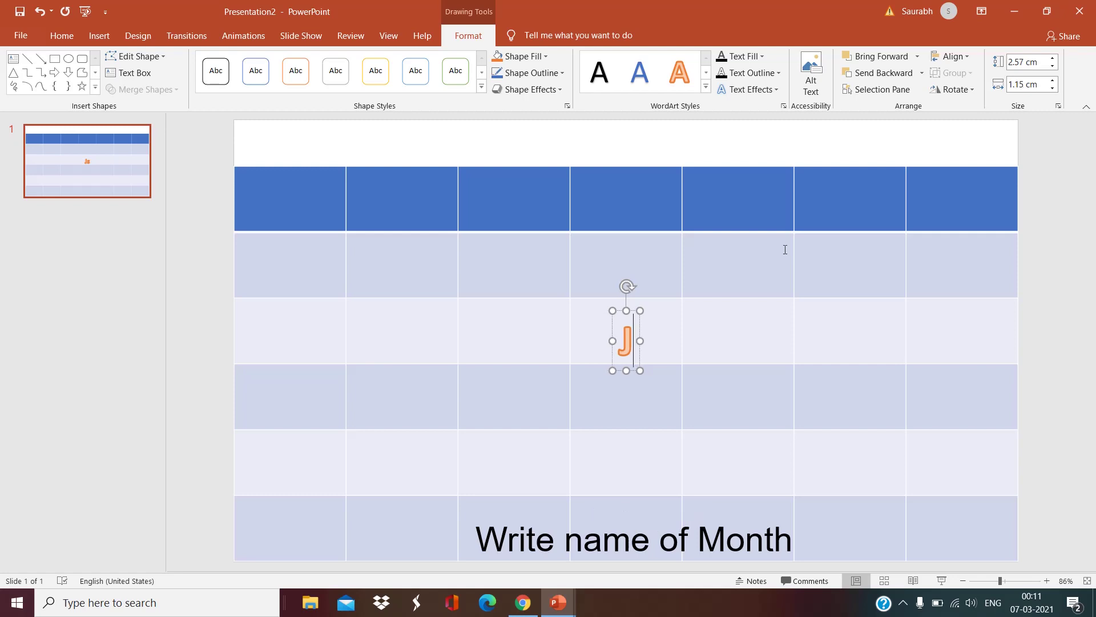
type("anuar")
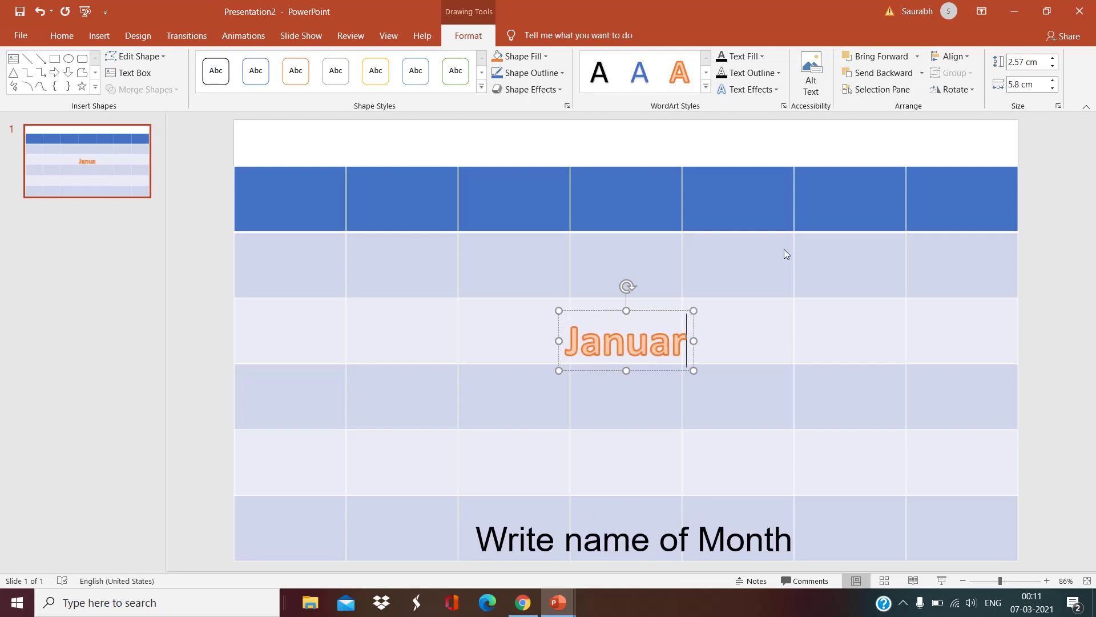
type("y")
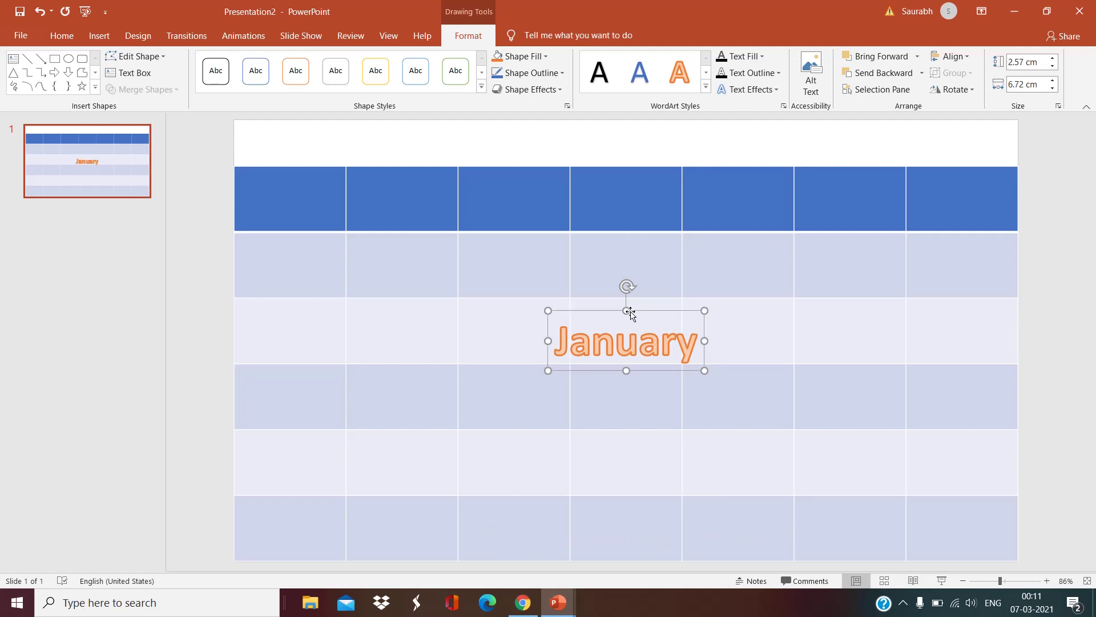
left_click_drag(630, 313, 594, 113)
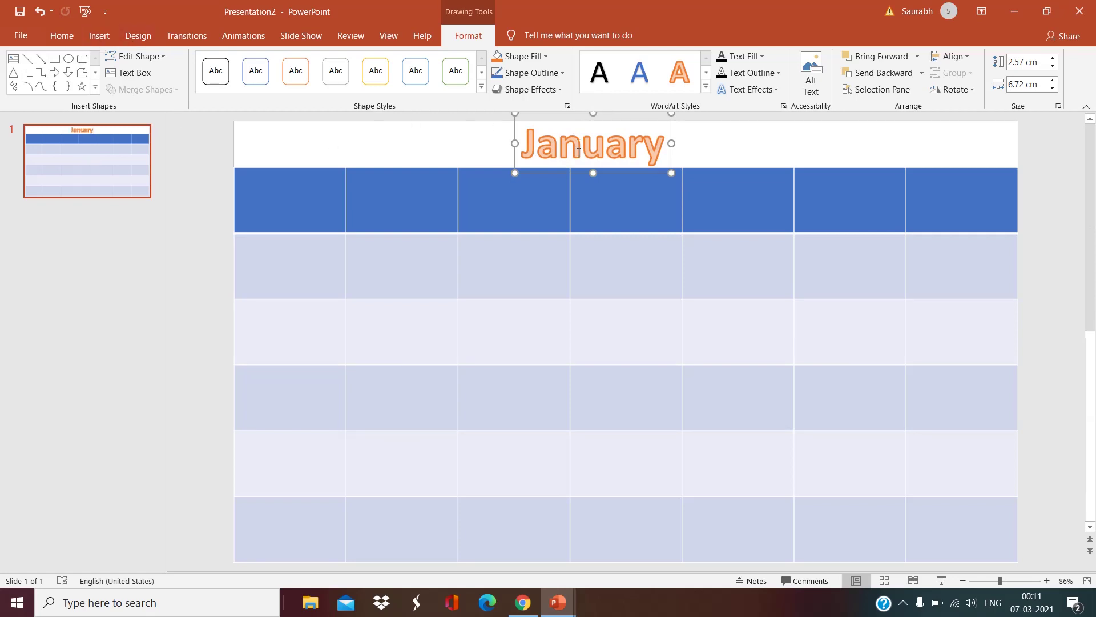
left_click_drag(525, 145, 658, 156)
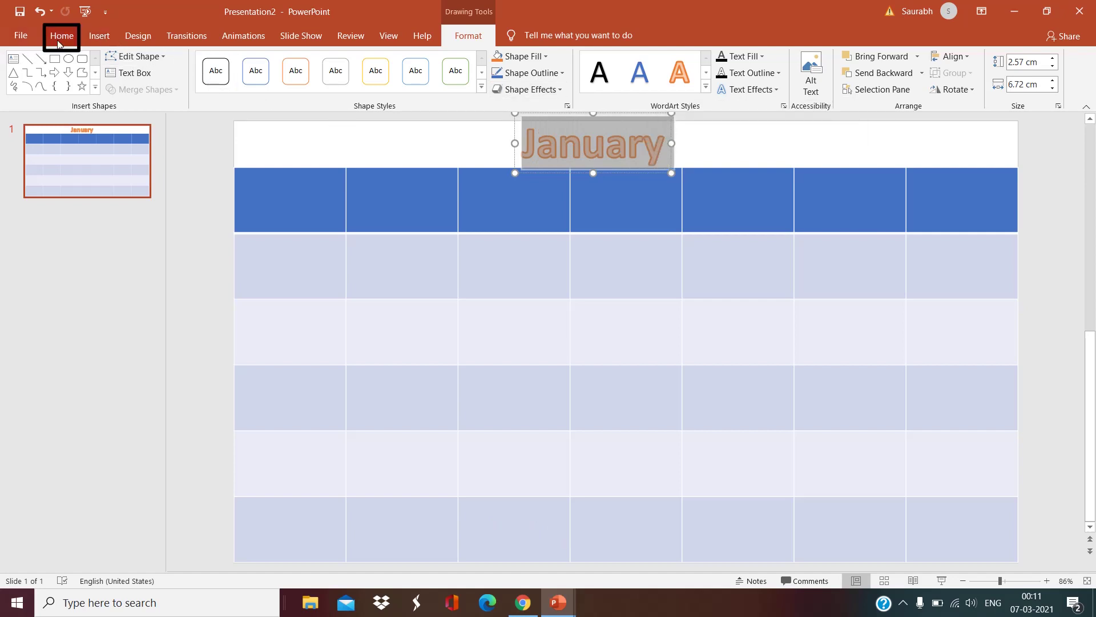
Set the January title to font size 66
left_click(59, 44)
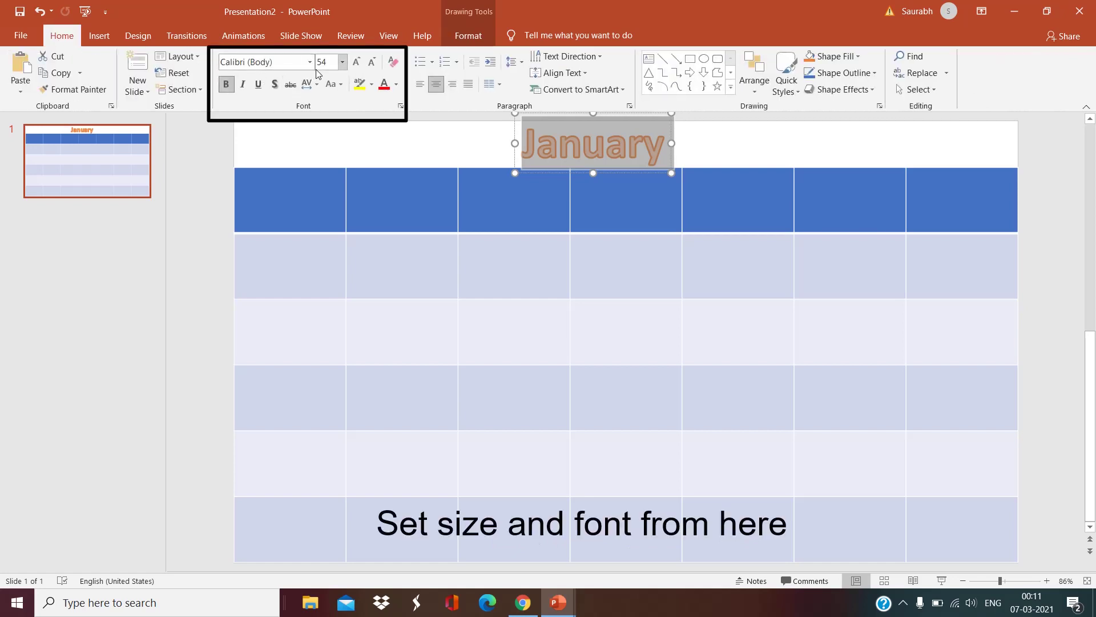
left_click(343, 63)
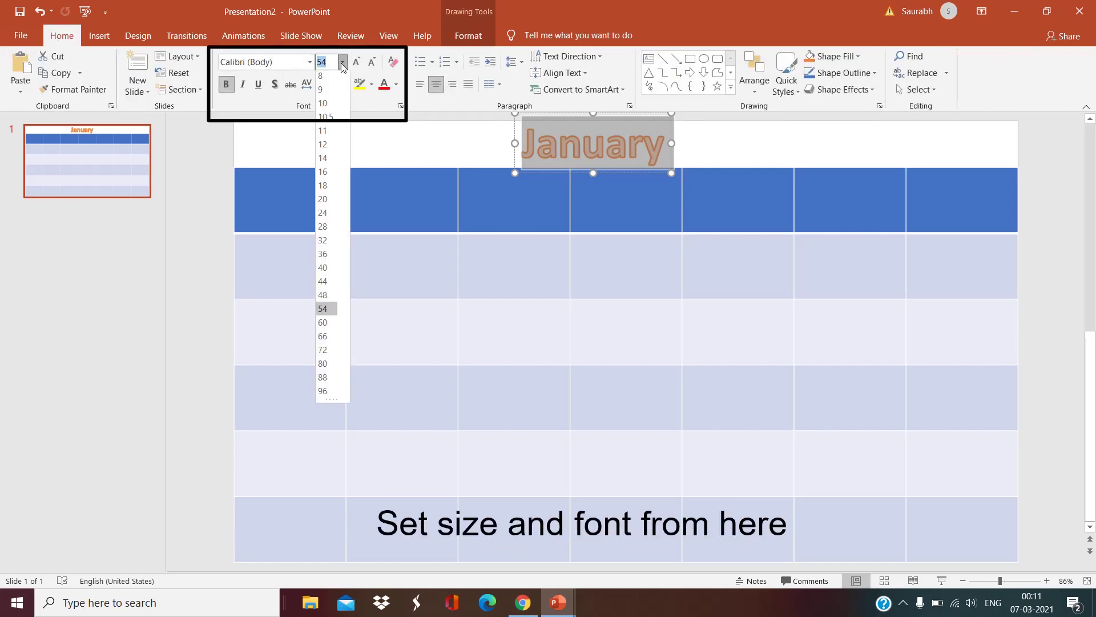
left_click(323, 339)
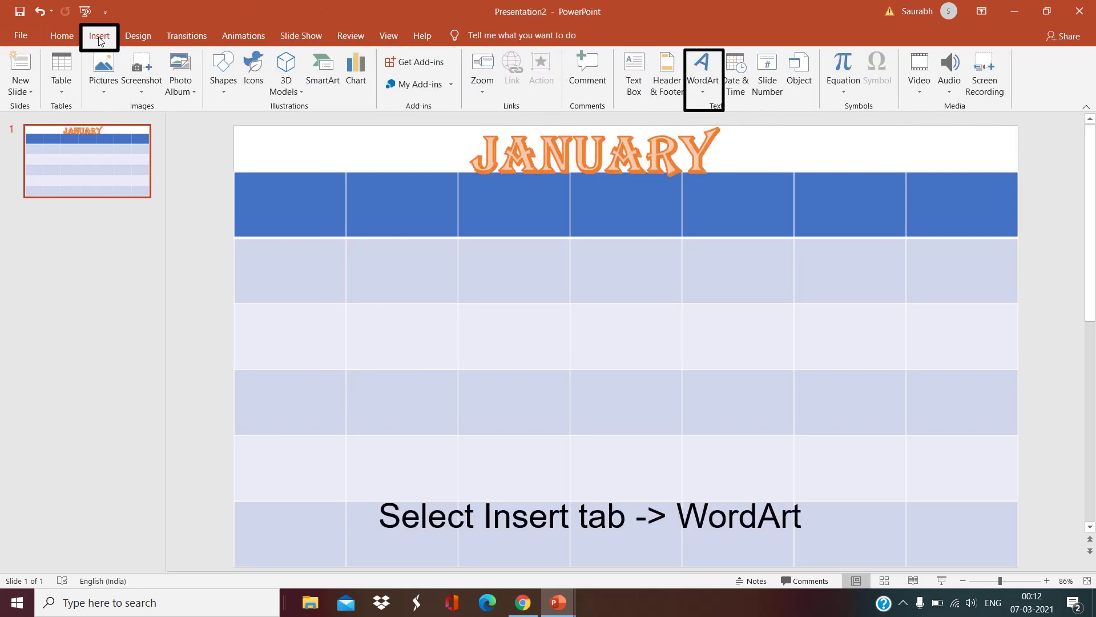
Add a gold gradient WordArt reading '2021' and move it to the top left
left_click(706, 93)
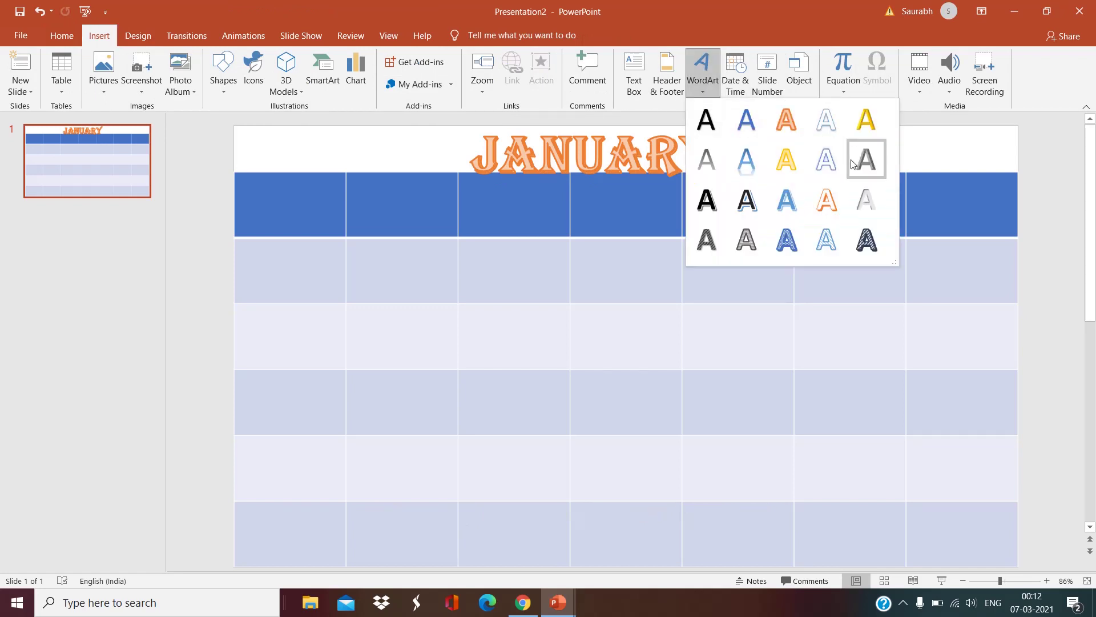
left_click(789, 165)
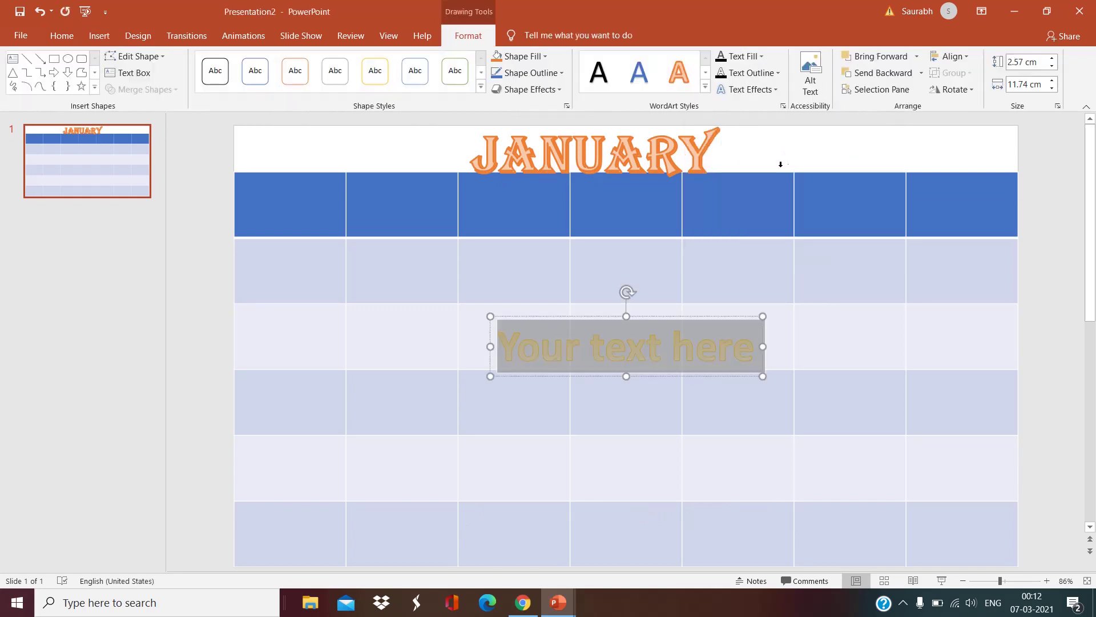
type("2021")
left_click_drag(582, 346, 311, 118)
Apply the Organic theme and set the first table cell's font to Agency FB
left_click(138, 35)
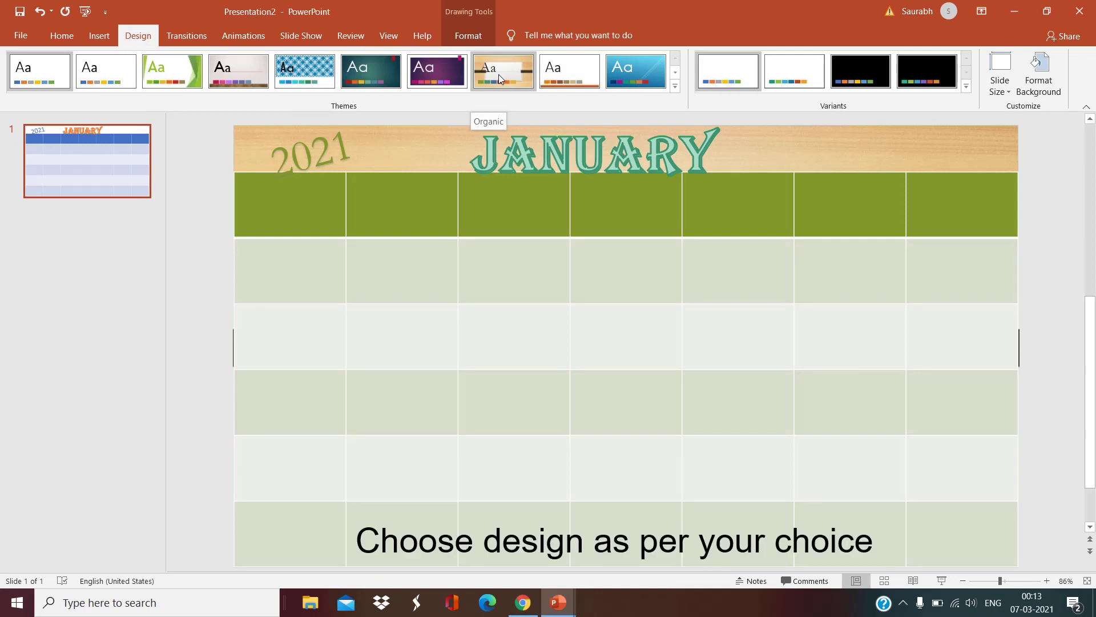
left_click(499, 74)
left_click(340, 233)
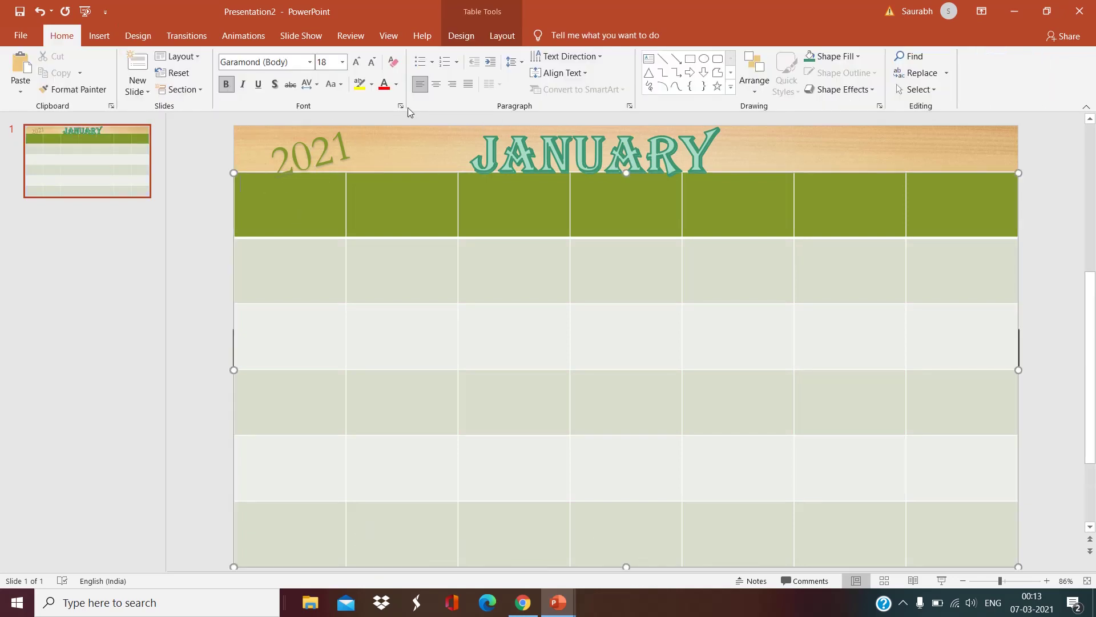
left_click(310, 63)
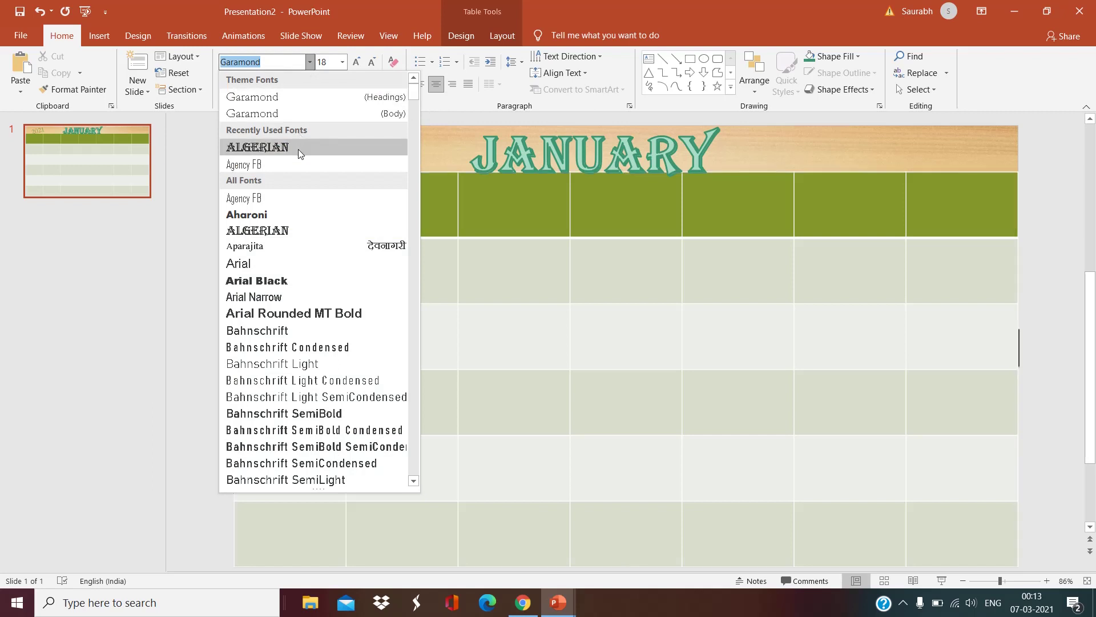
left_click(298, 164)
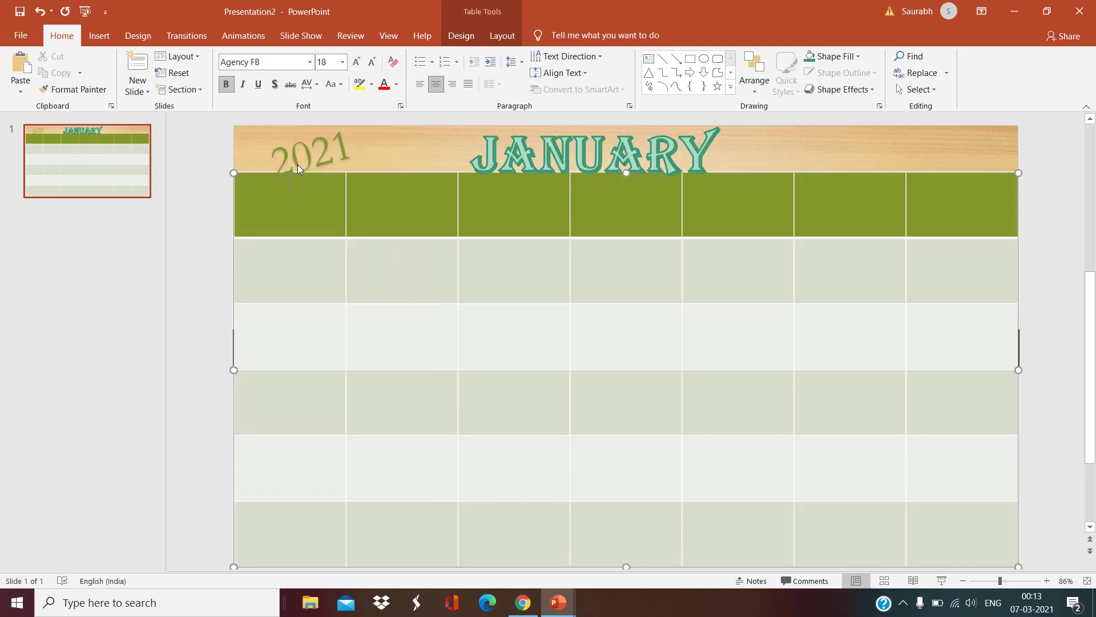
At font size 24, fill the header row with Sunday through Saturday
left_click(342, 62)
left_click(318, 211)
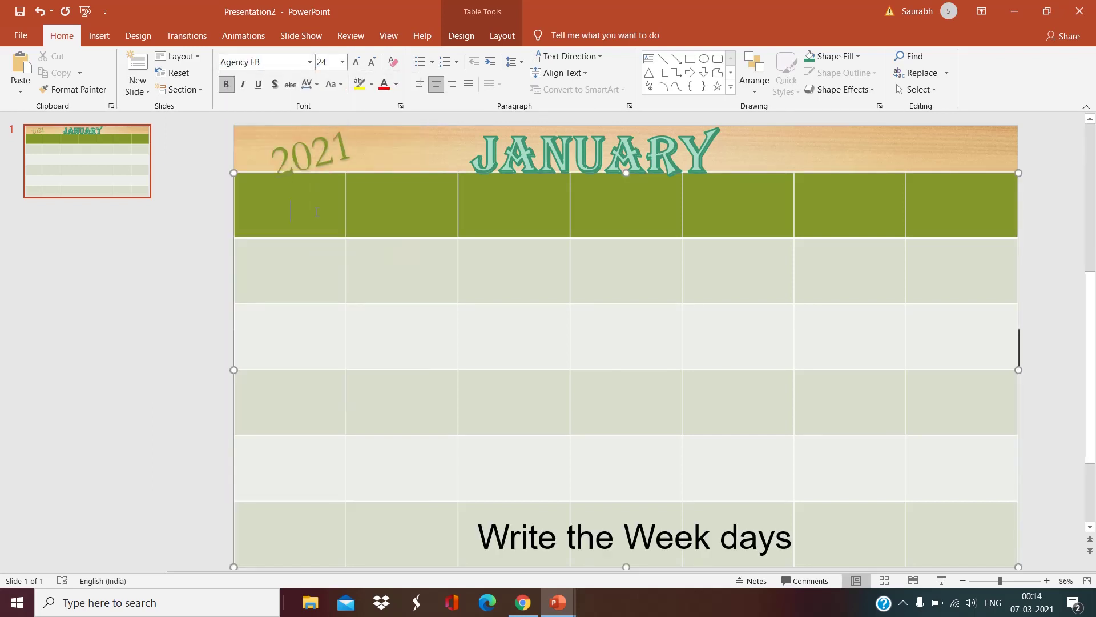
type("Sunday")
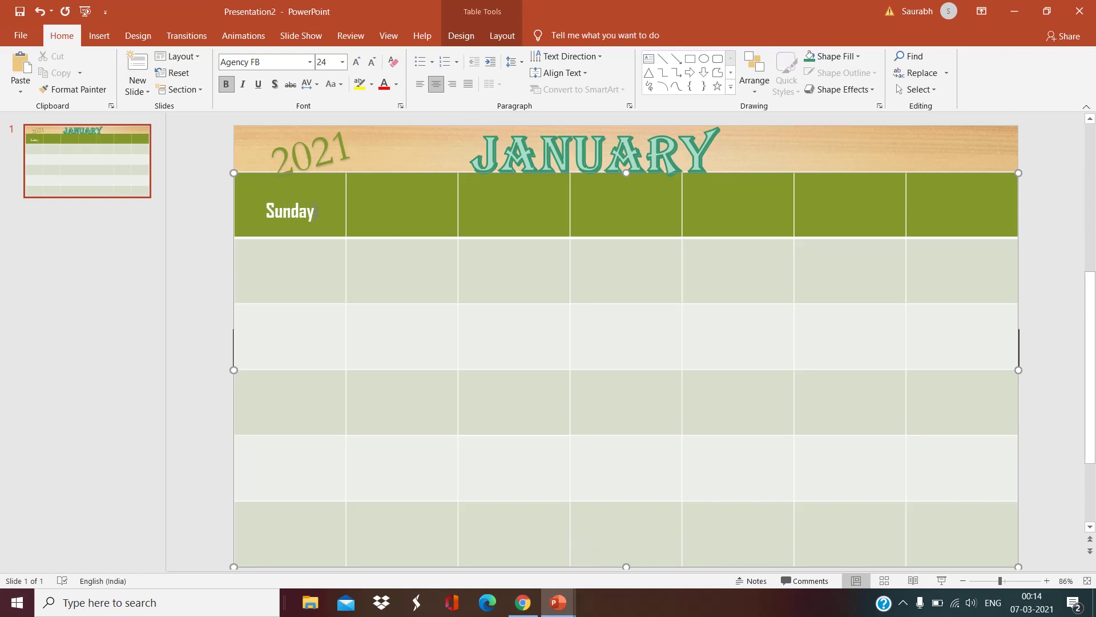
key("Tab")
type("Monday")
key("Tab")
type("Tuesday")
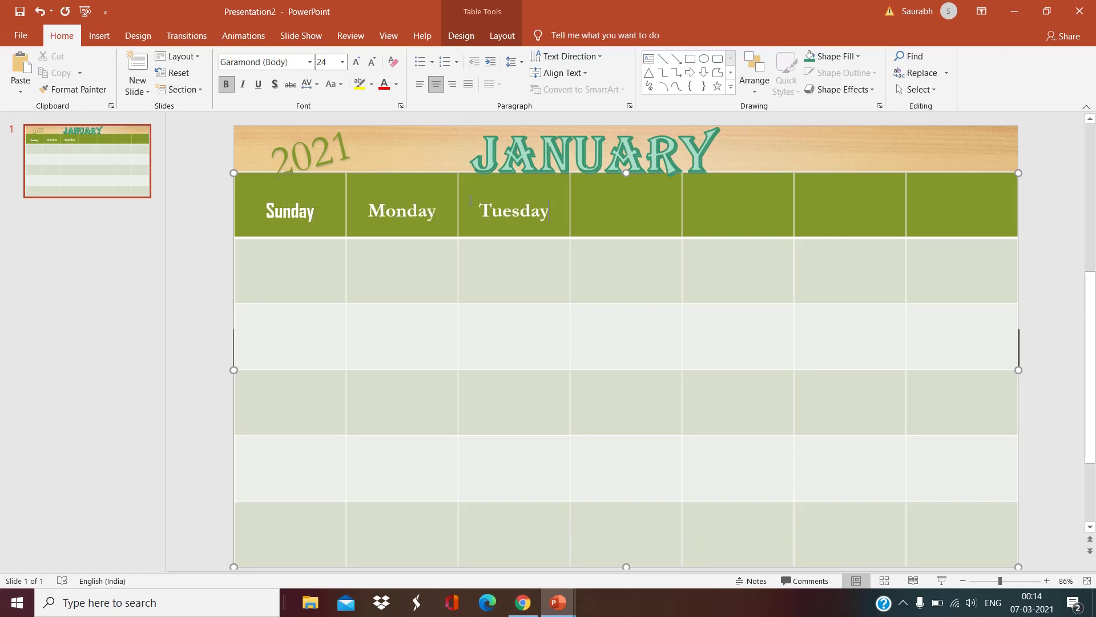
key("Tab")
type("Wednesday")
key("Tab")
type("Thursday")
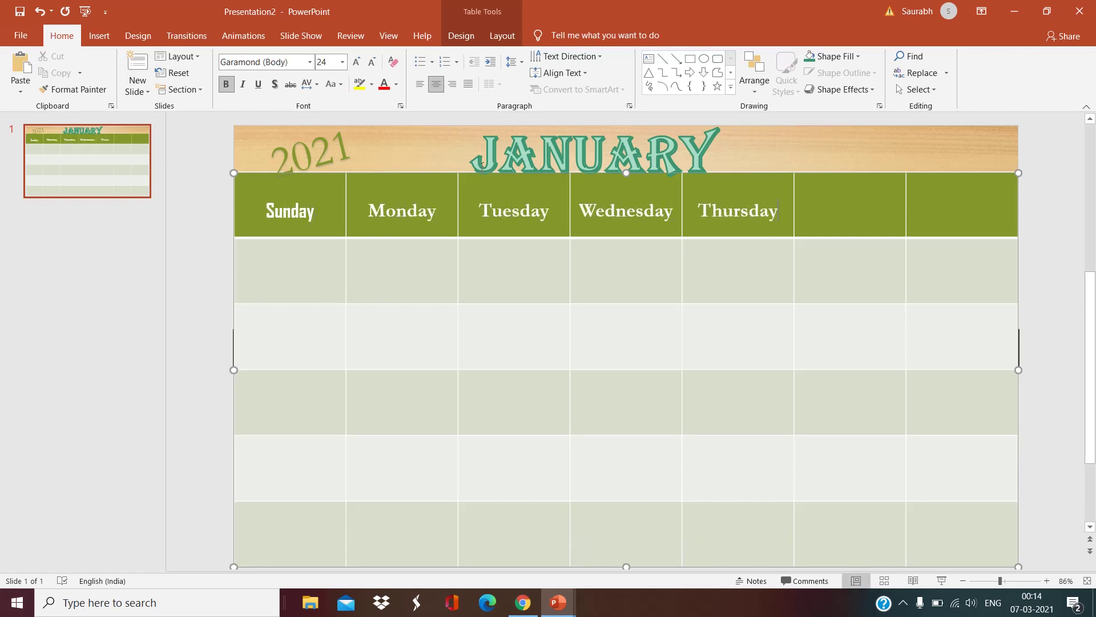
key("Tab")
type("Friday")
key("Tab")
type("Saturday")
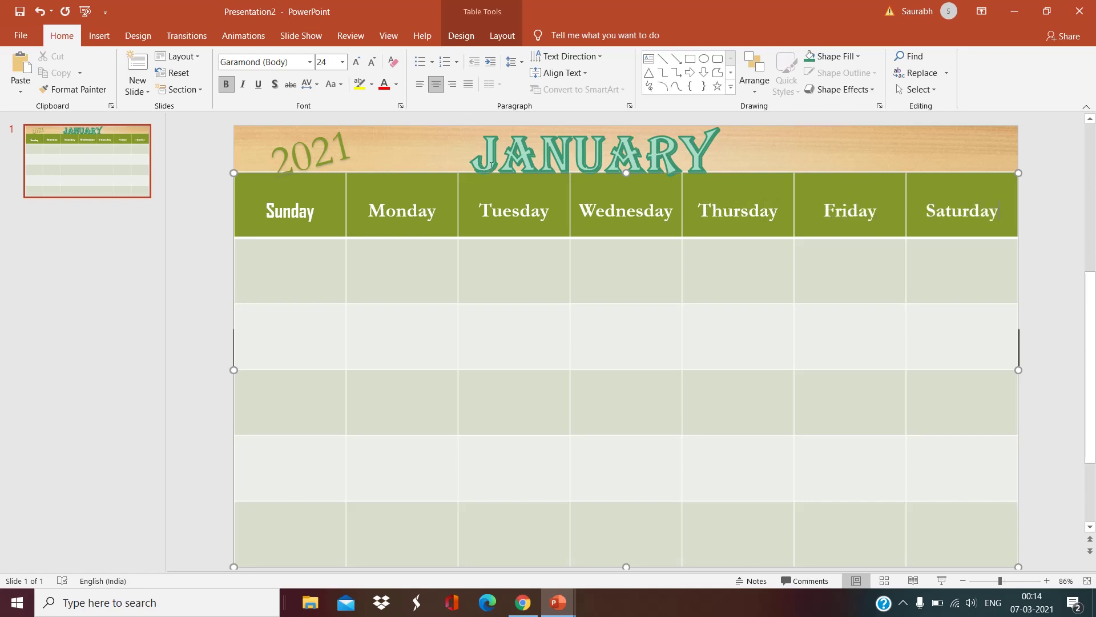
Enter January dates 1–30 in the date cells and 31 in the first Sunday cell
left_click(857, 255)
type("2\t3\t4\t5\t6\t7\t8")
key("Tab")
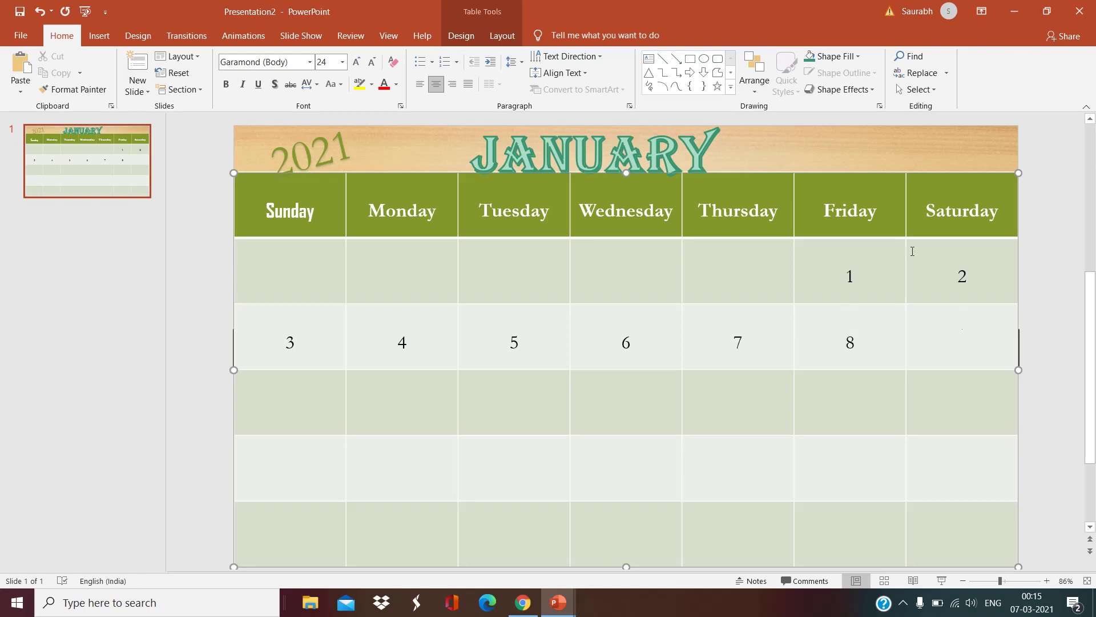
type("9\t10\t11")
key("Return")
key("BackSpace")
type("12\t13\t14\t15\t16\t17\t18\t19\t20\t2")
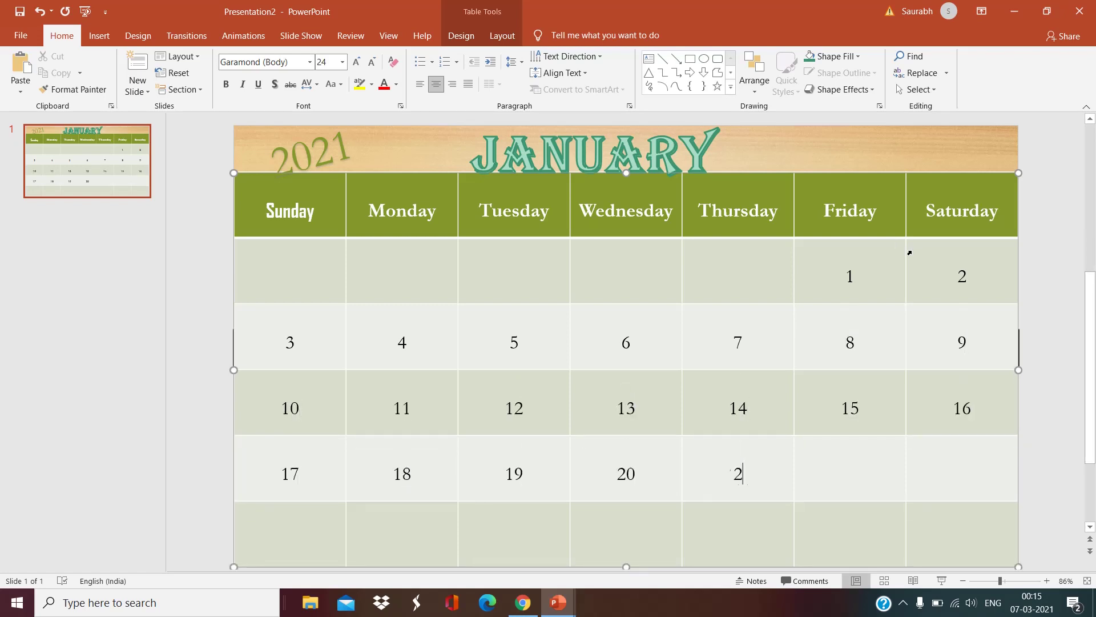
type("1\t22\t23\t24\t25\t26\t27")
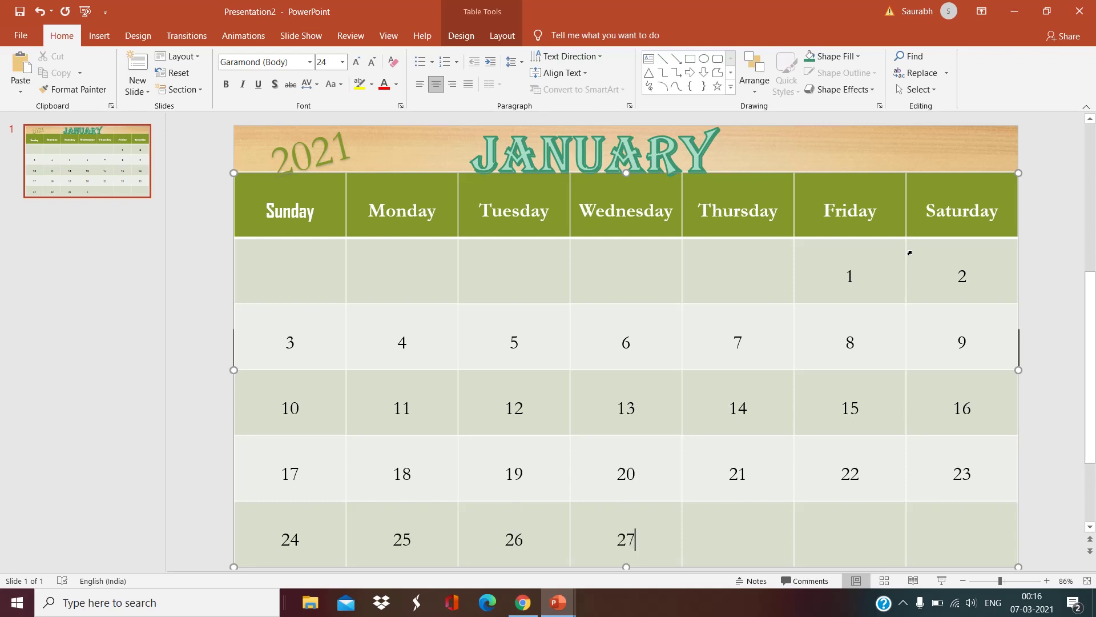
type("\t28\t29\t30")
left_click(296, 268)
type("31")
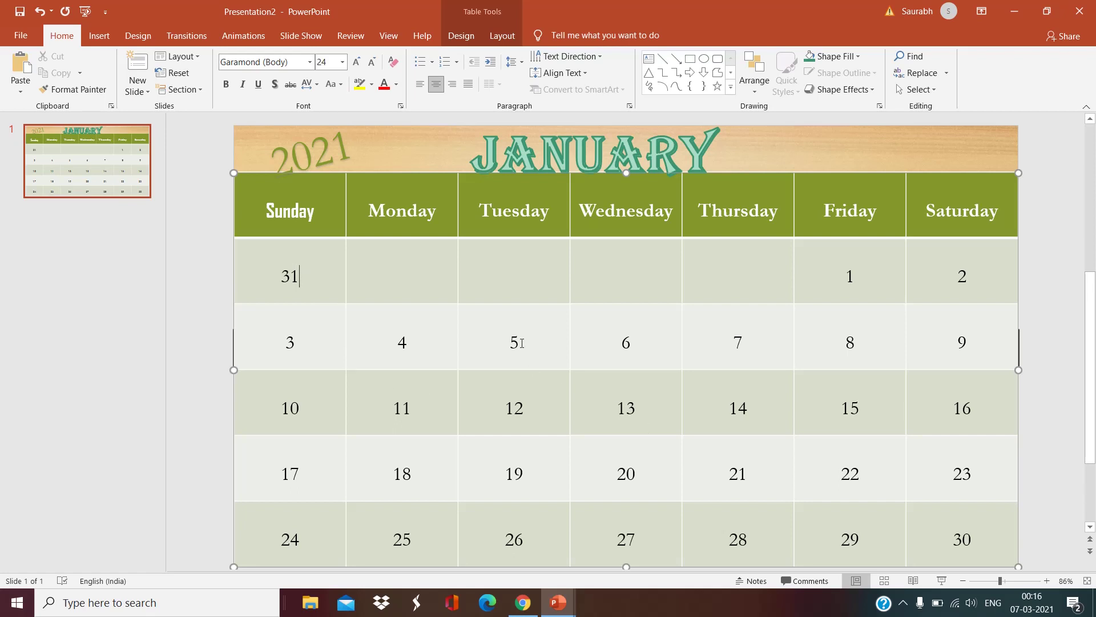
Delete the 5 from the Tuesday cell and switch the cell to Picture or texture fill
left_click_drag(518, 342, 506, 342)
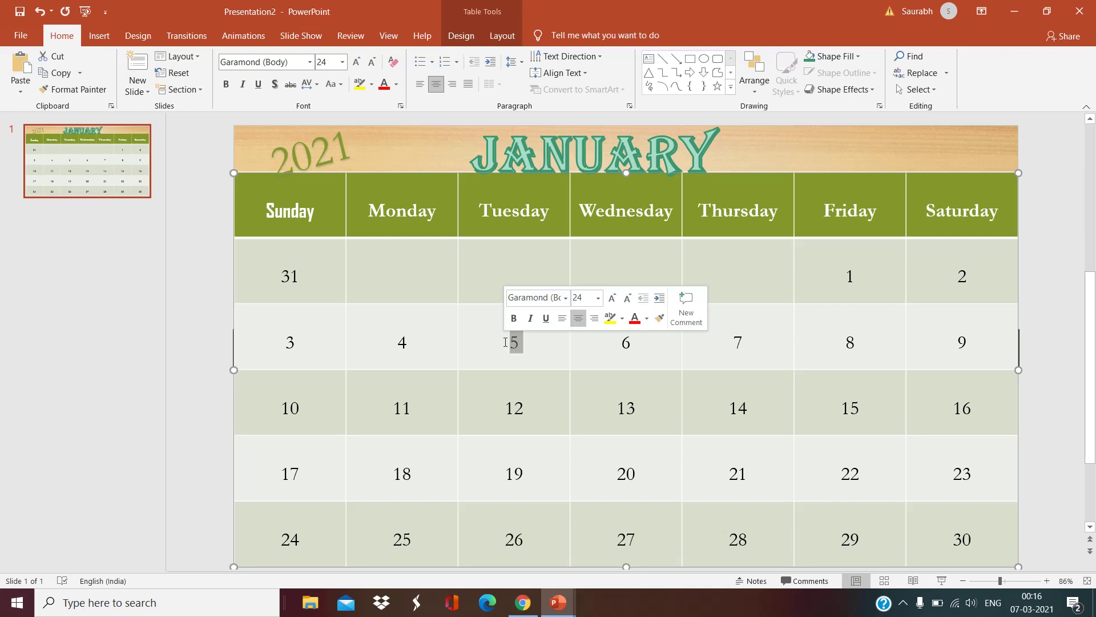
key("Delete")
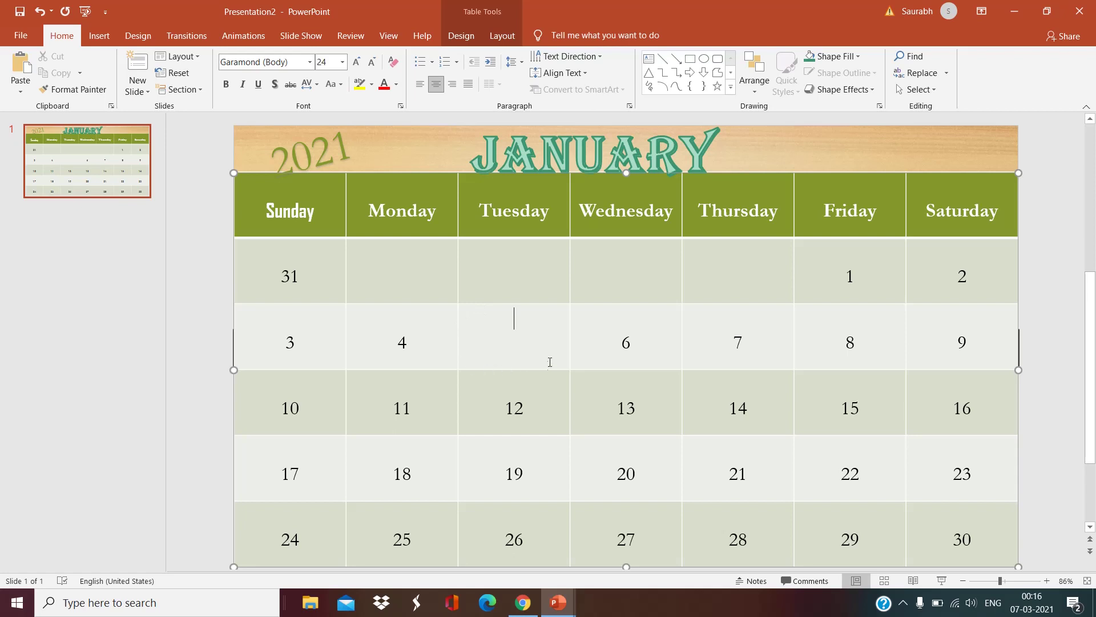
right_click(510, 342)
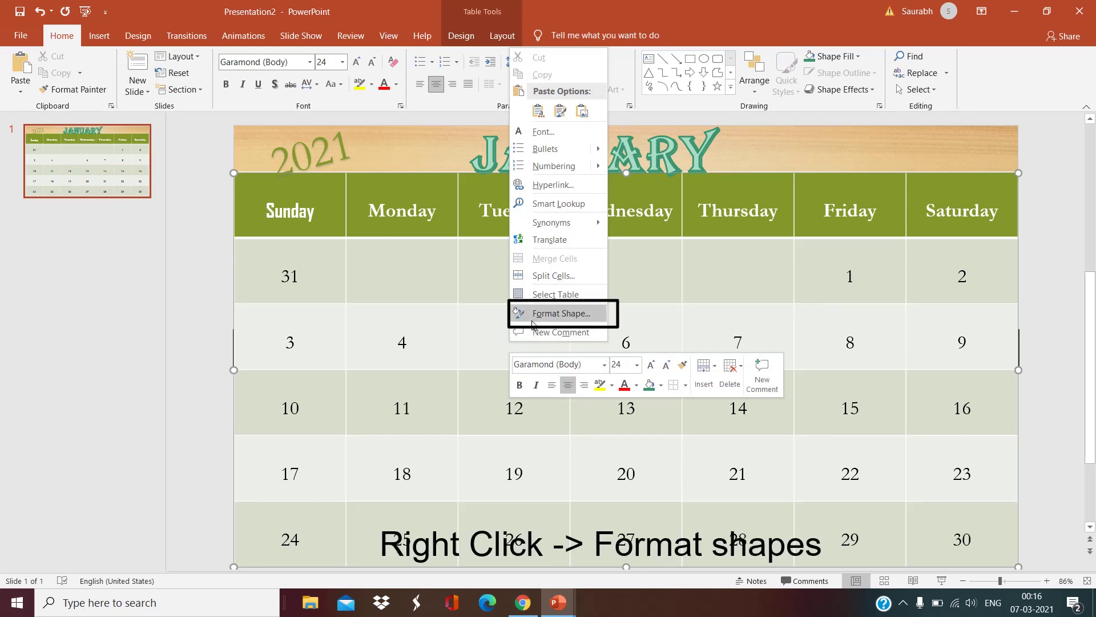
left_click(567, 314)
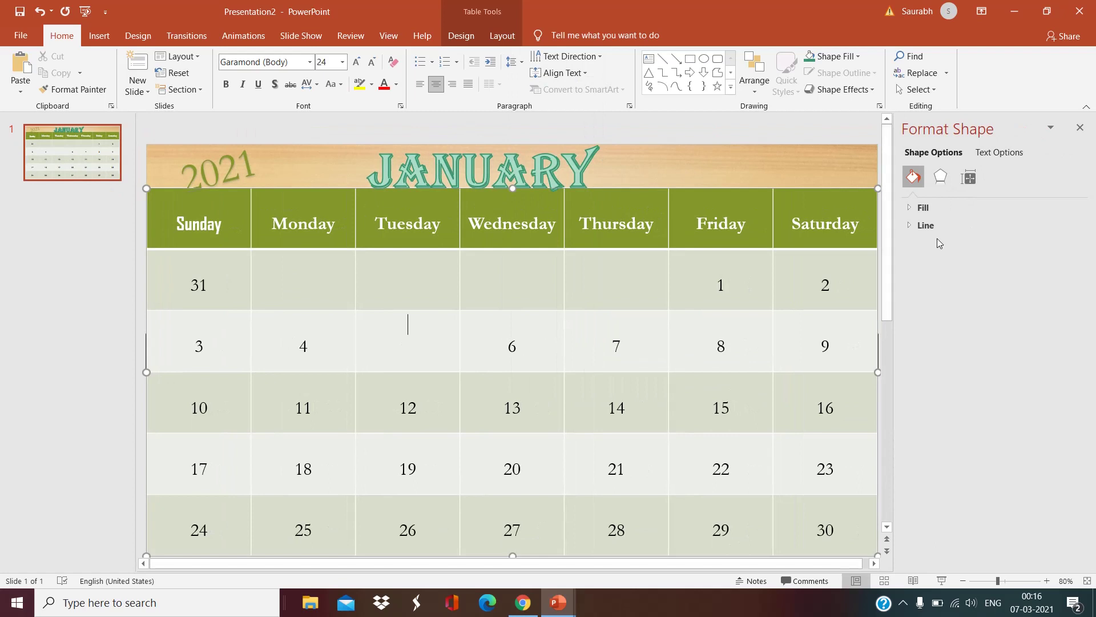
left_click(926, 208)
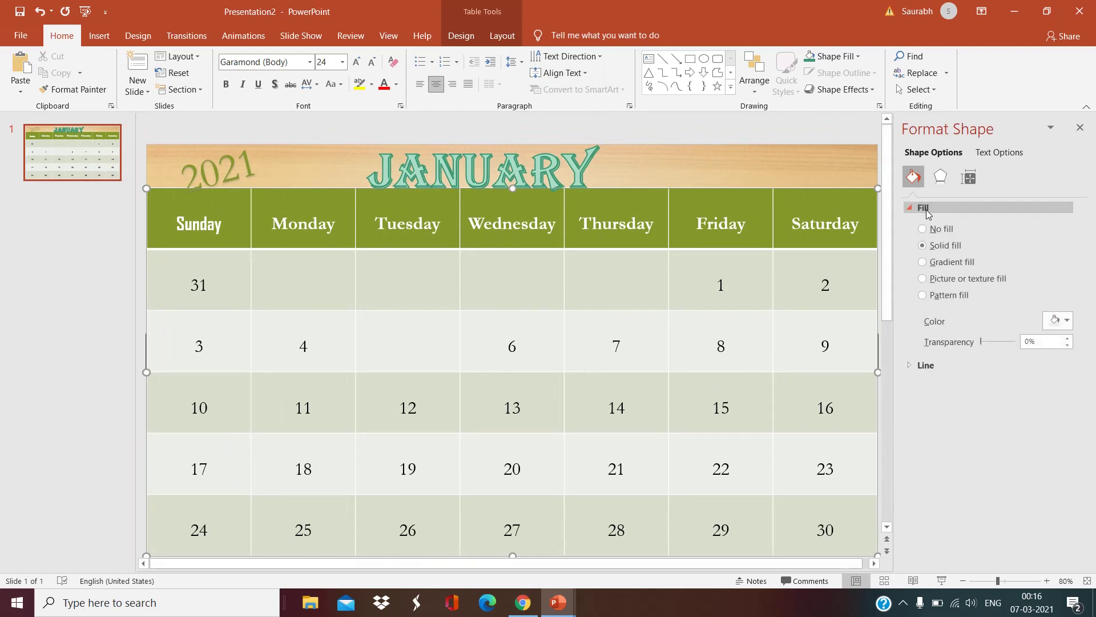
left_click(923, 278)
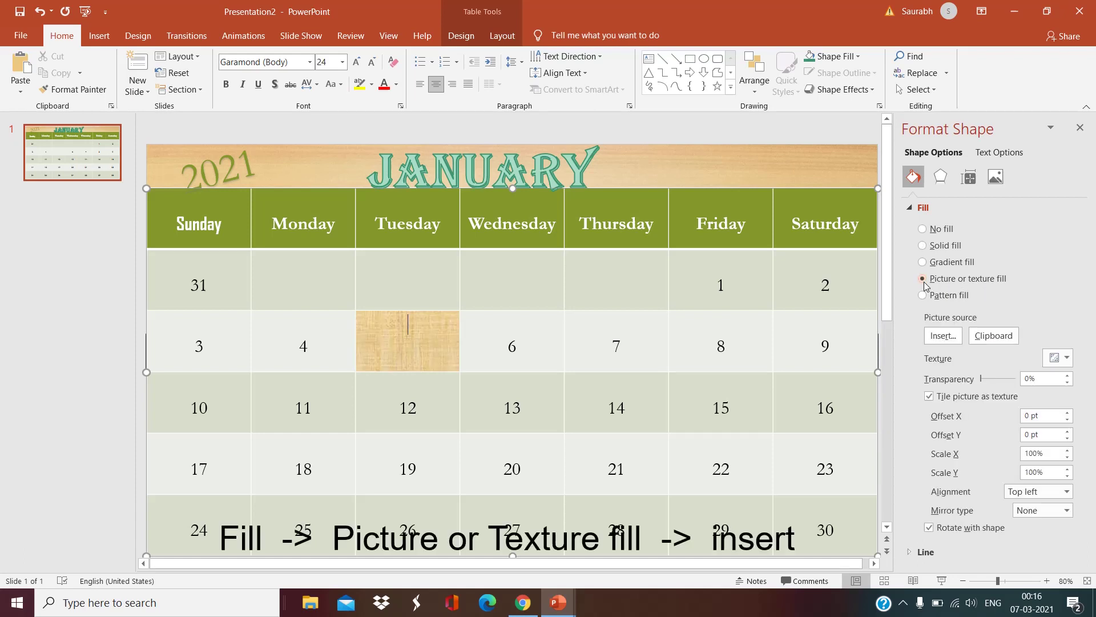
Fill the Tuesday cell with image '1' from the Downloads folder
left_click(941, 337)
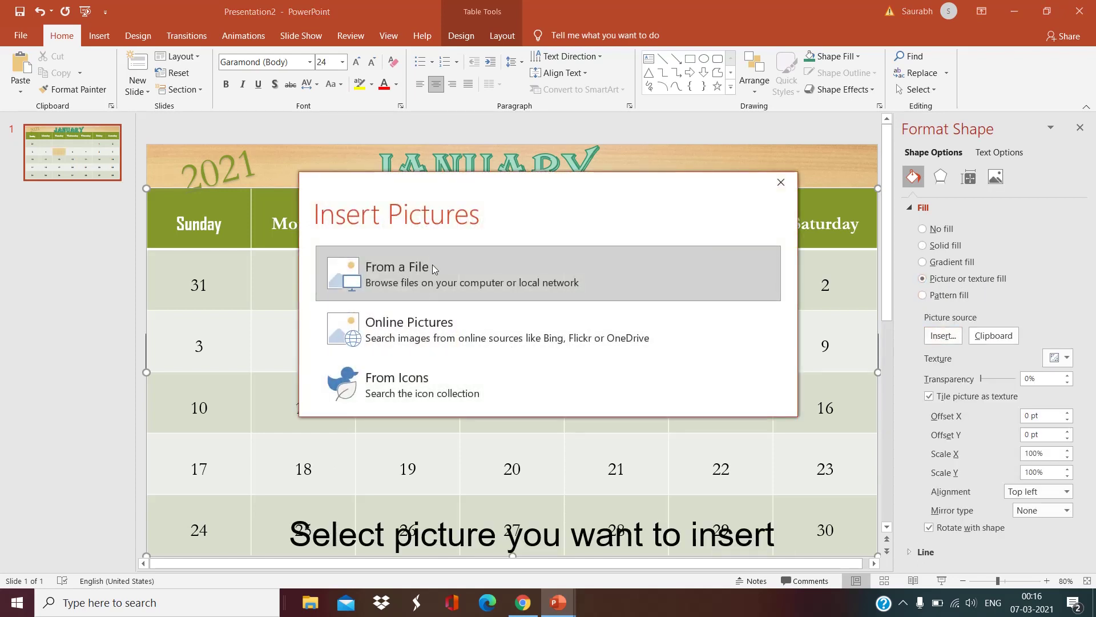
left_click(434, 268)
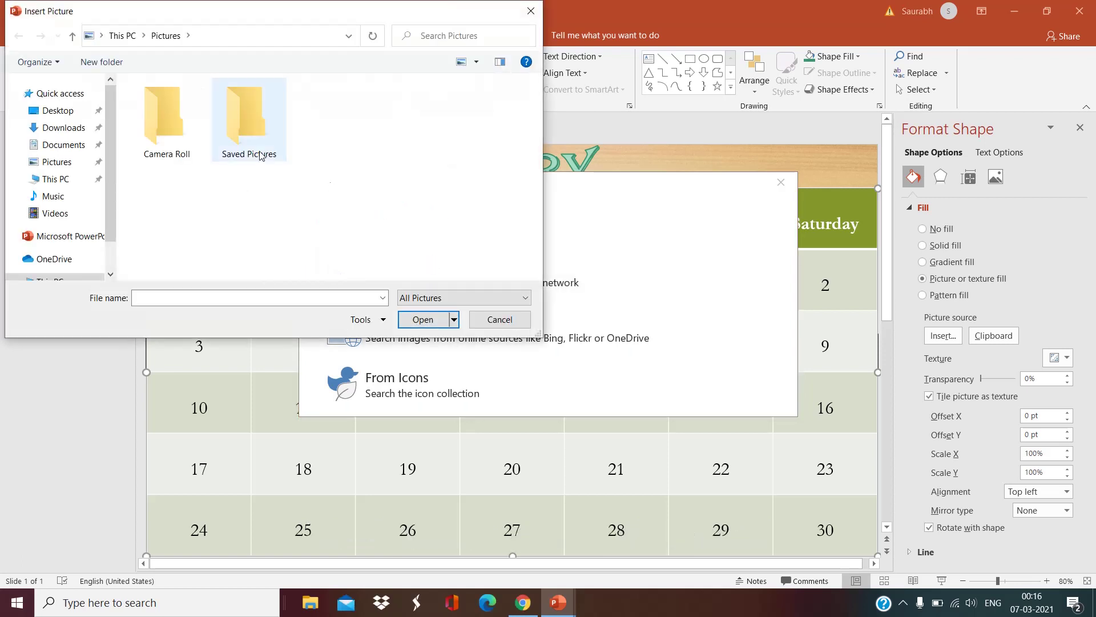
left_click(89, 128)
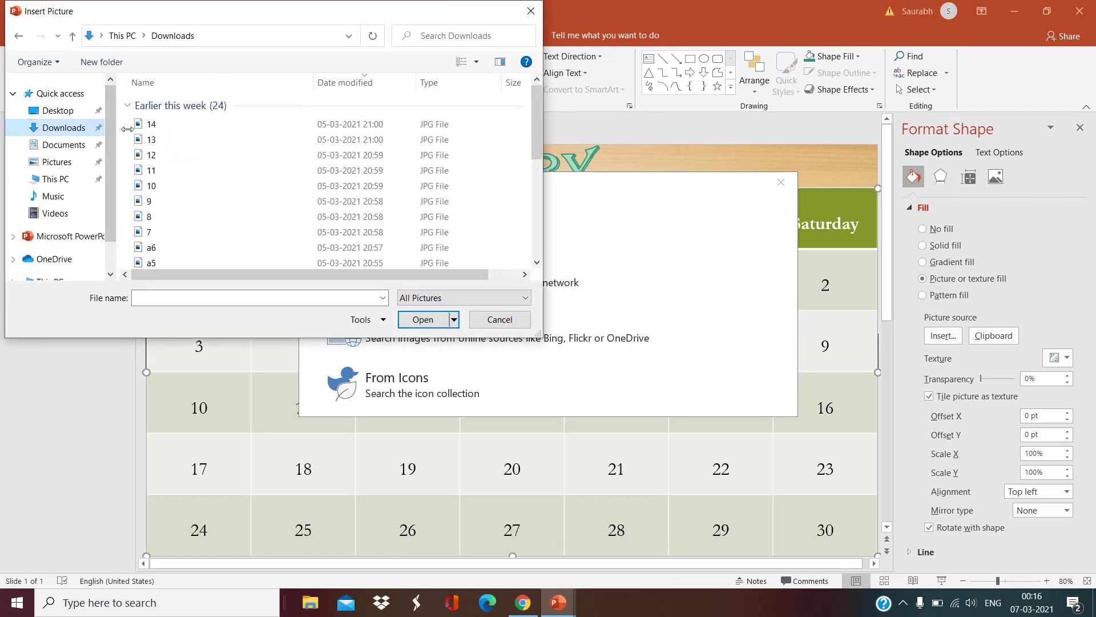
scroll(154, 199, "down", 4)
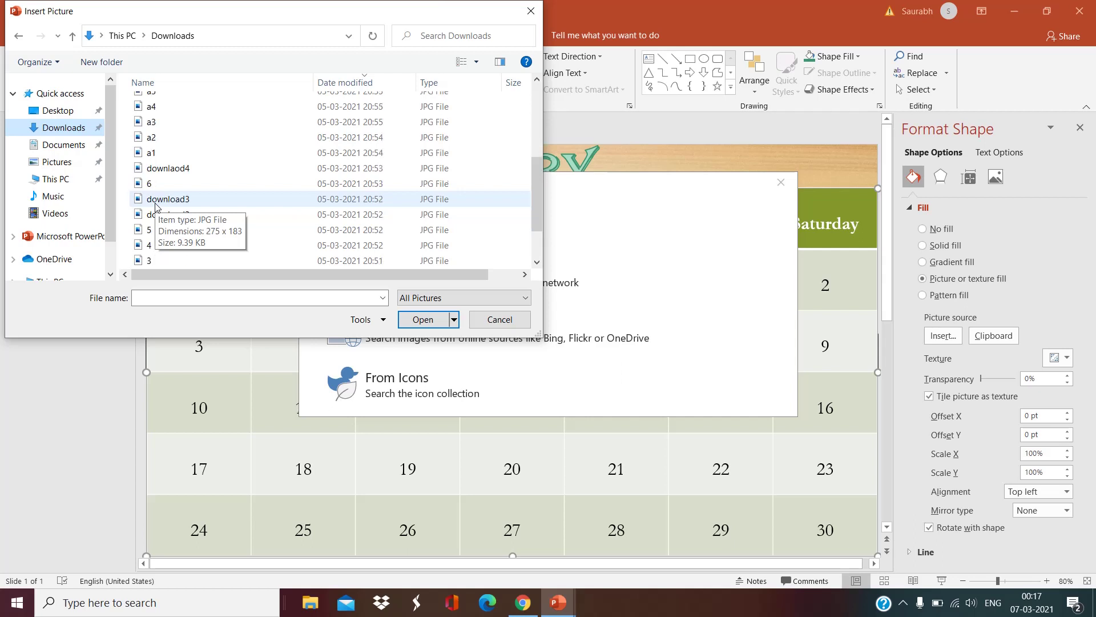
scroll(156, 207, "down", 1)
left_click(166, 245)
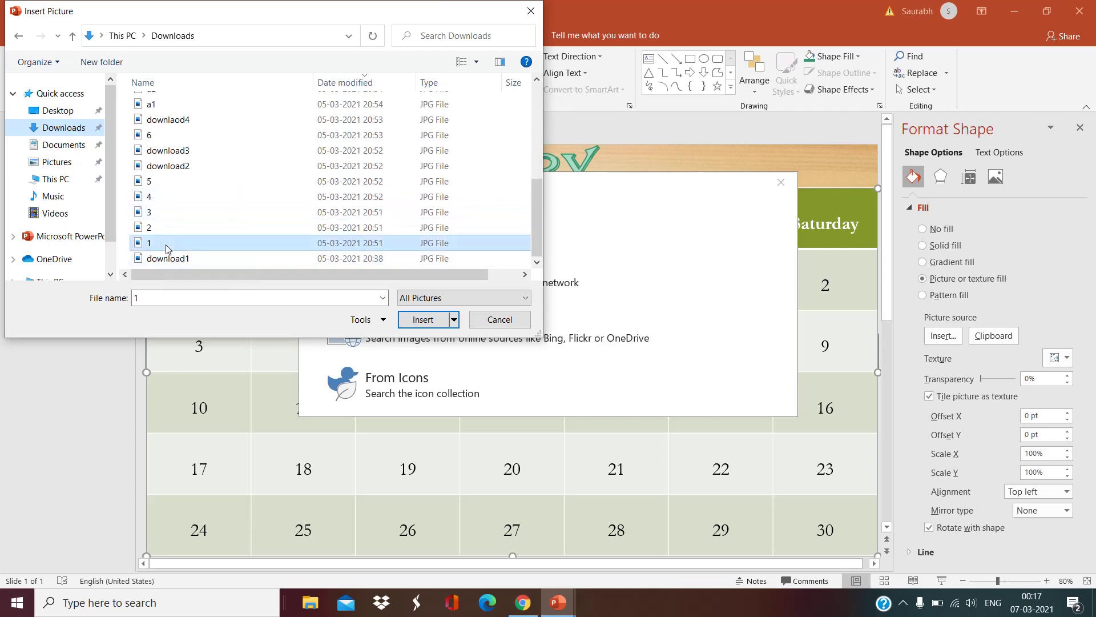
left_click(169, 247)
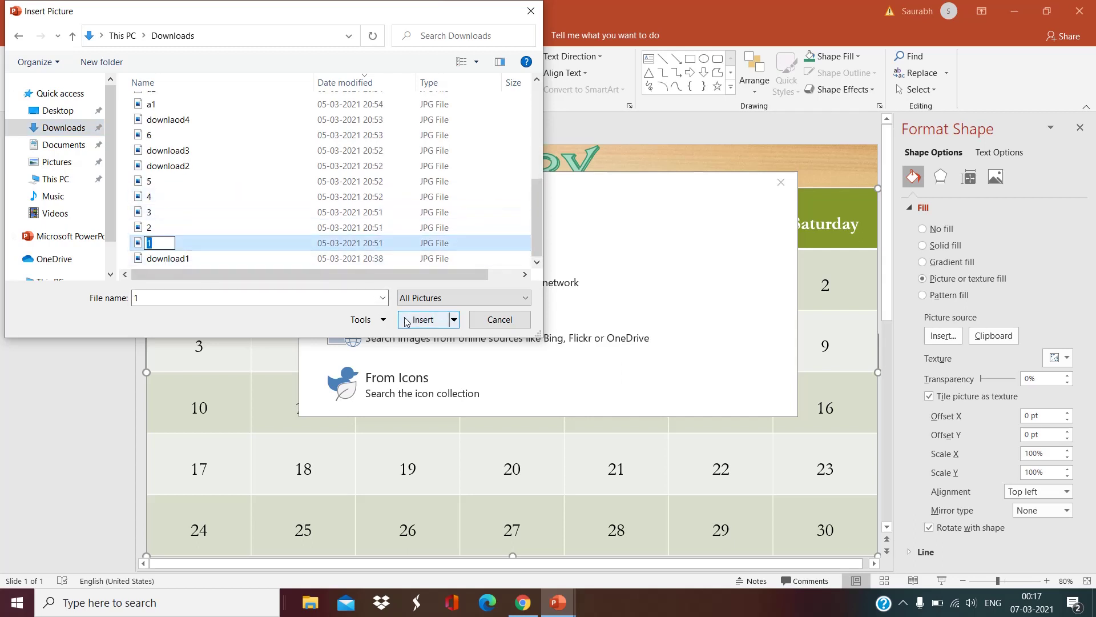
double_click(138, 243)
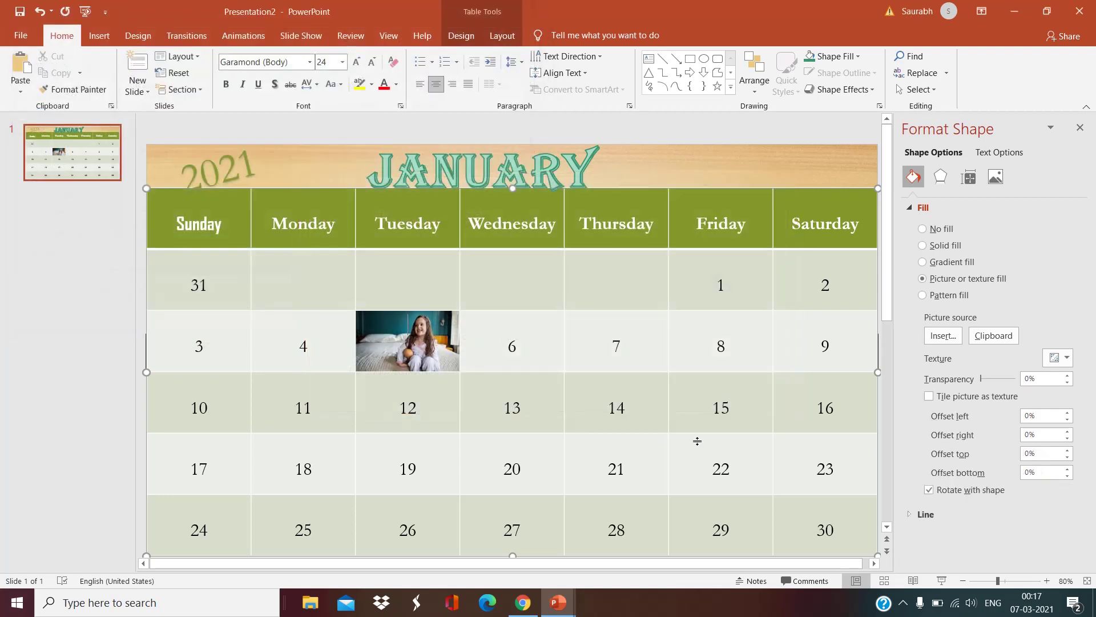
Give the Friday 15 cell a picture fill using image '9' from file
left_click_drag(702, 409, 728, 411)
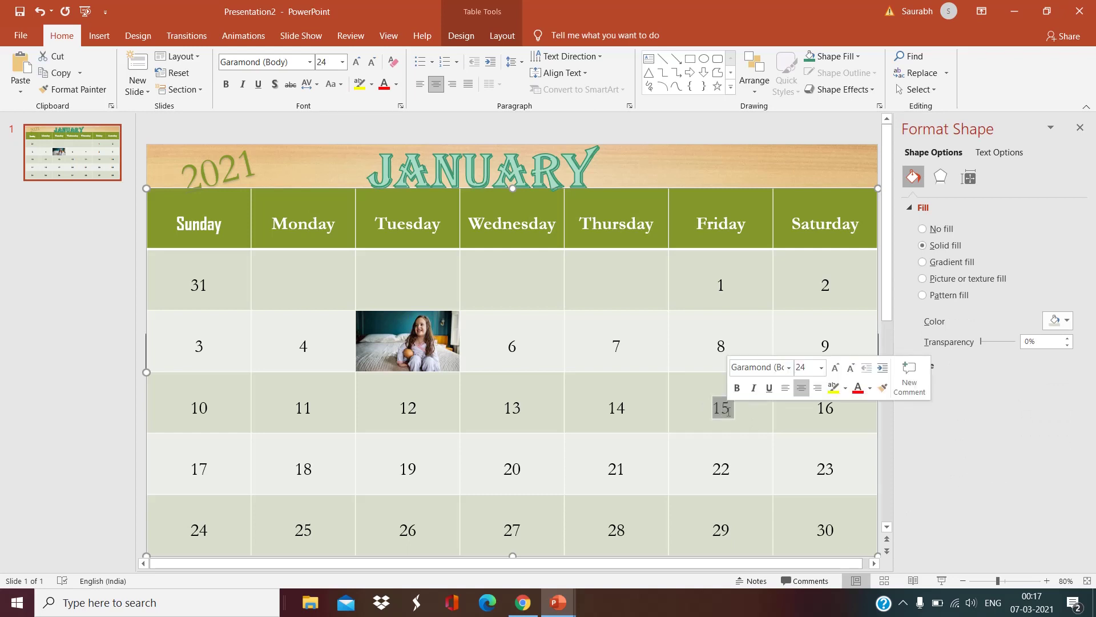
left_click(923, 279)
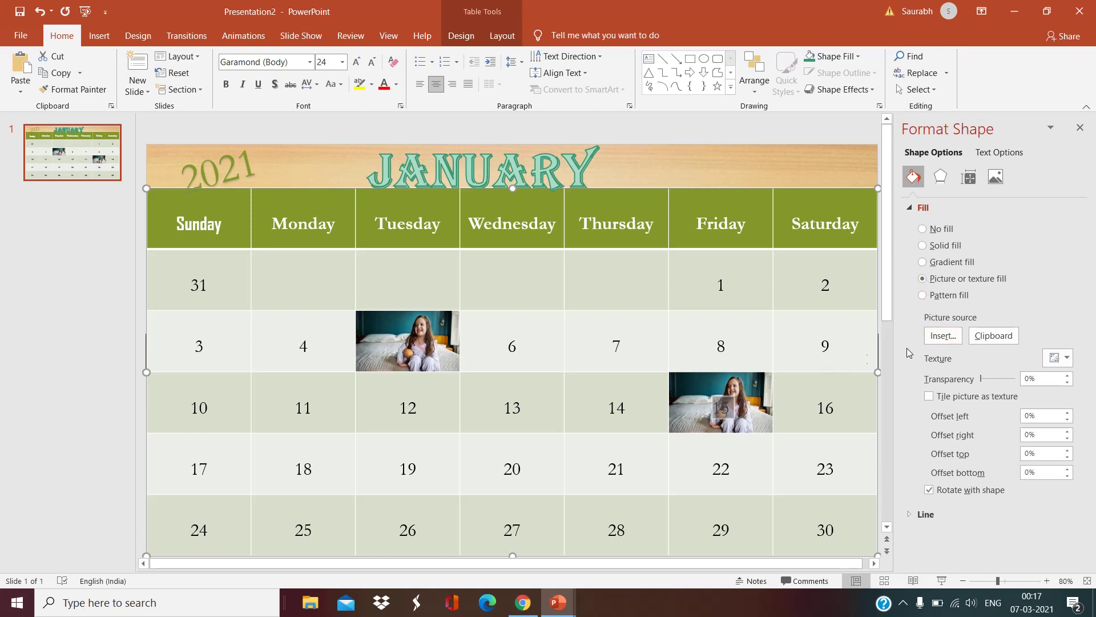
left_click(943, 337)
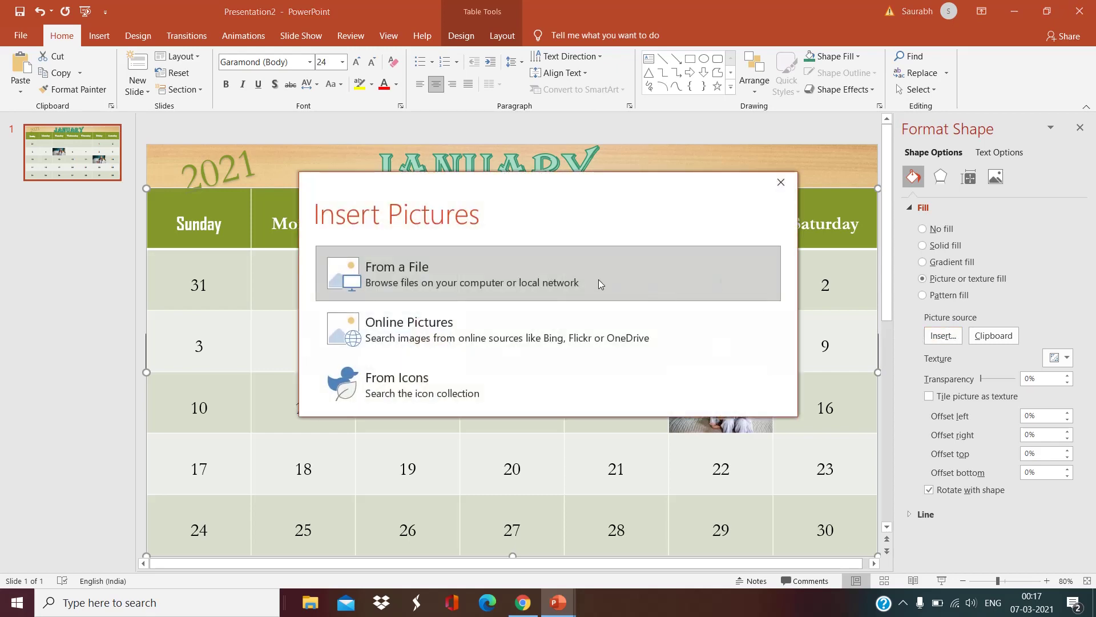
left_click(584, 276)
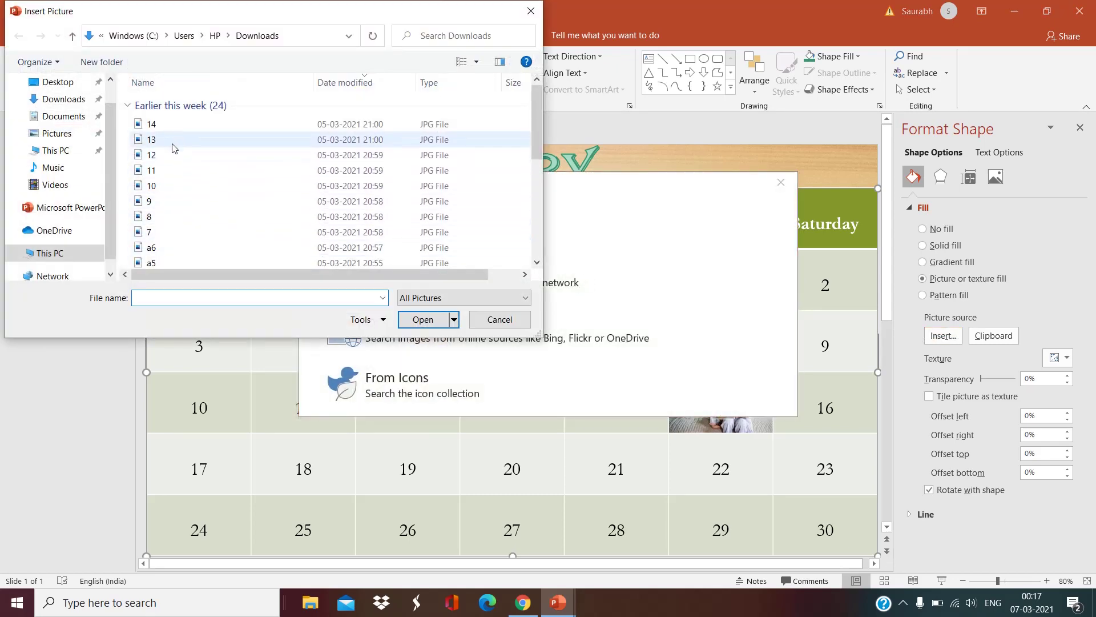
left_click(182, 205)
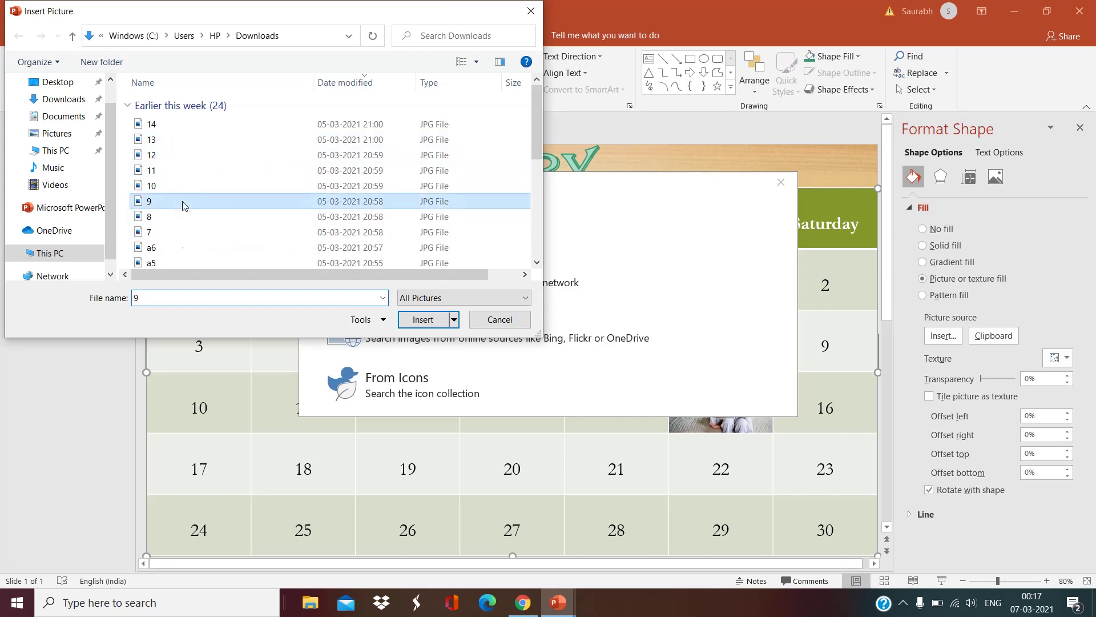
left_click(183, 206)
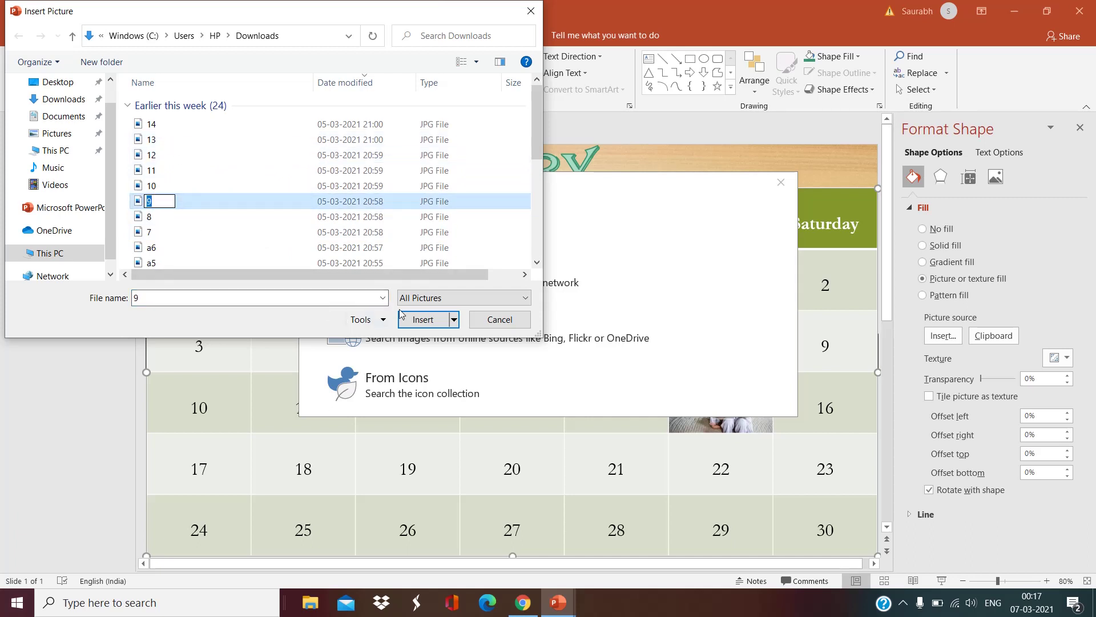
left_click(141, 204)
left_click(423, 319)
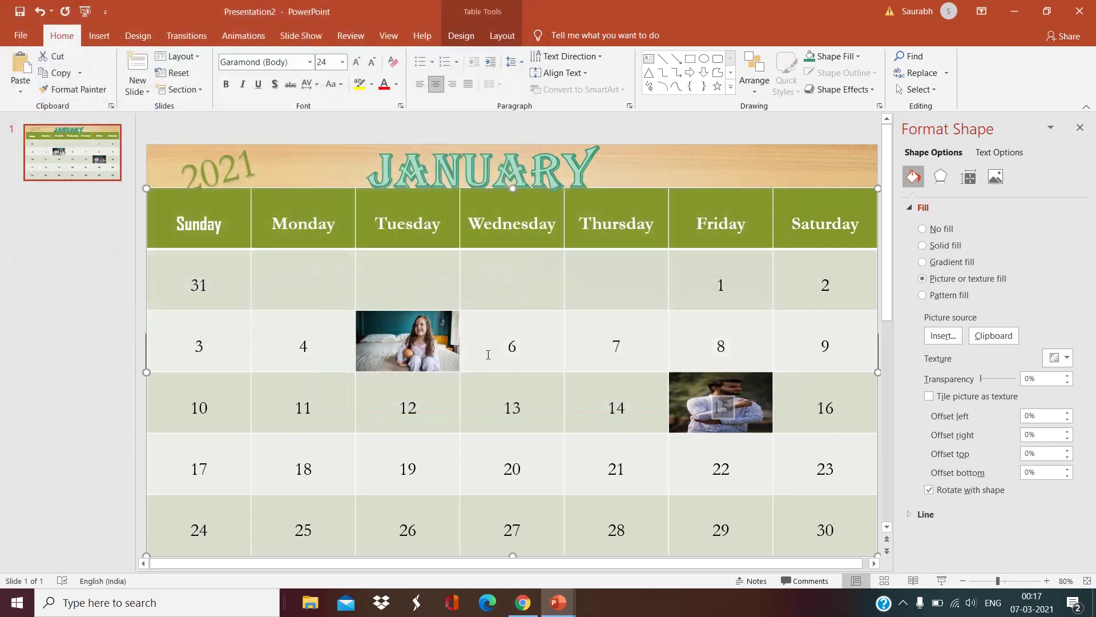
Delete the dates 15 and 24 from the Friday and Sunday cells
left_click(730, 408)
key("BackSpace")
key("BackSpace")
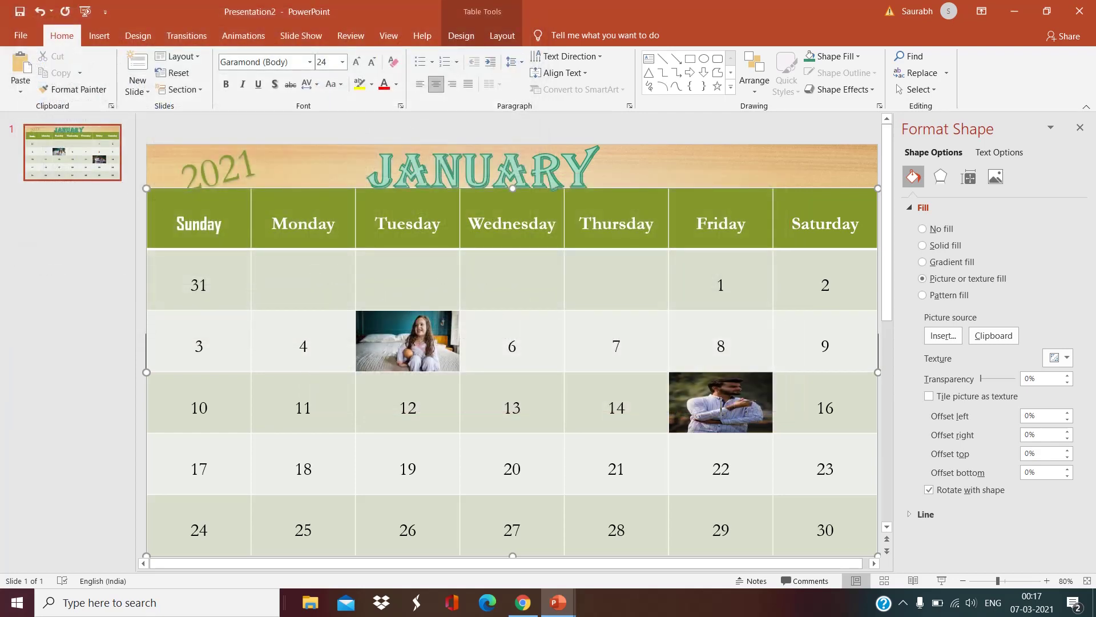
left_click(224, 532)
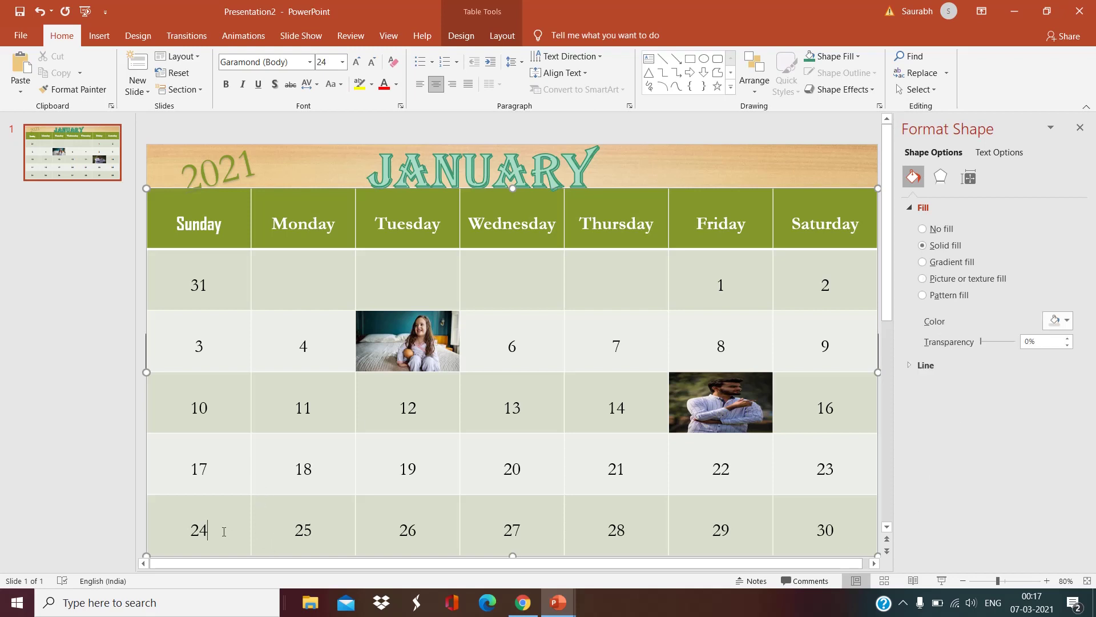
key("BackSpace")
key("BackSpace")
Fill the Sunday 24 cell with photo 'a6' as a picture fill
left_click(923, 278)
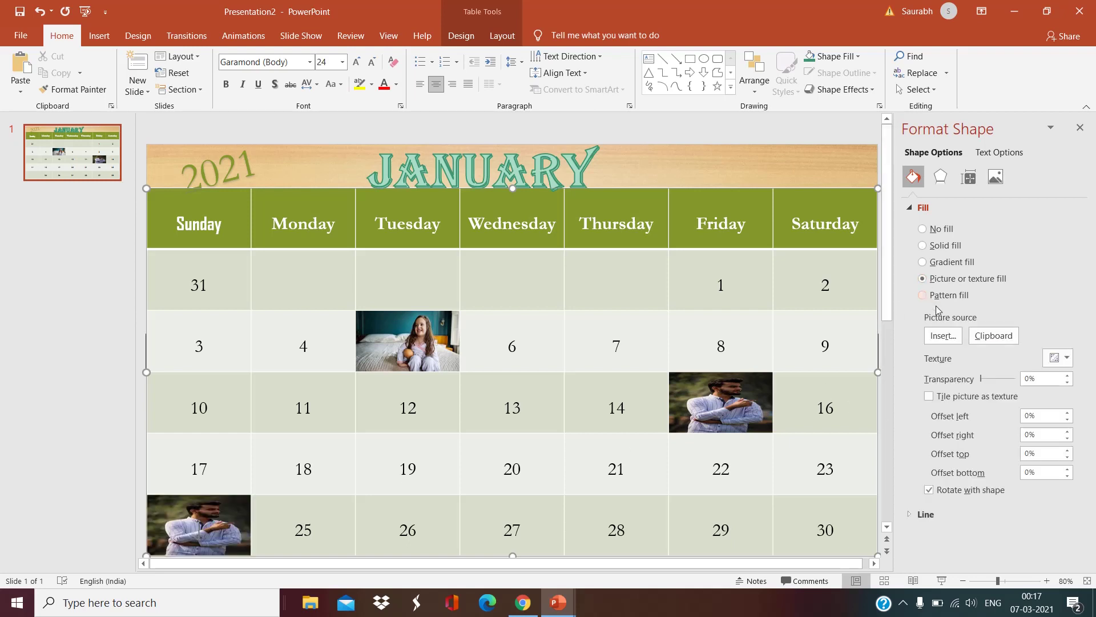
left_click(944, 337)
left_click(581, 272)
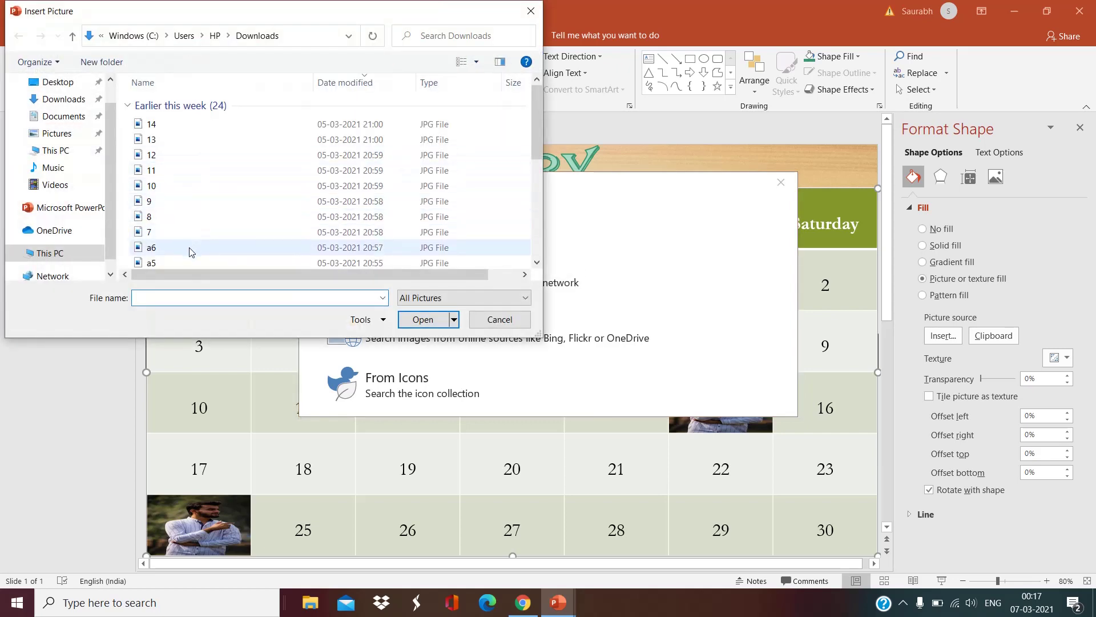
double_click(191, 249)
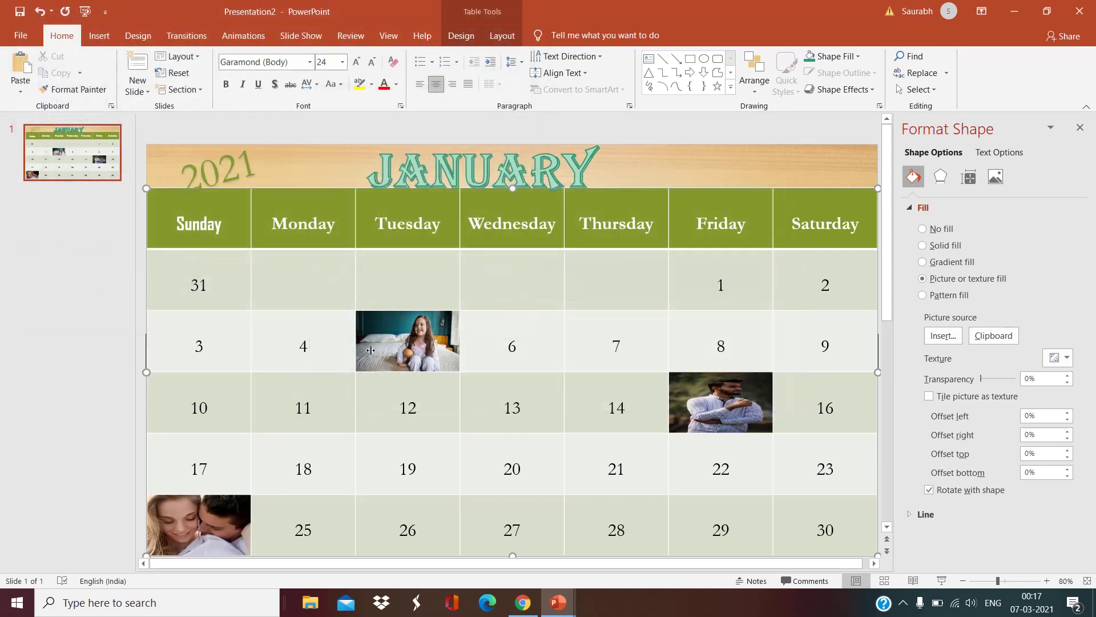
Delete the 28 and picture-fill the Thursday cell with image '14' from Downloads
left_click(632, 533)
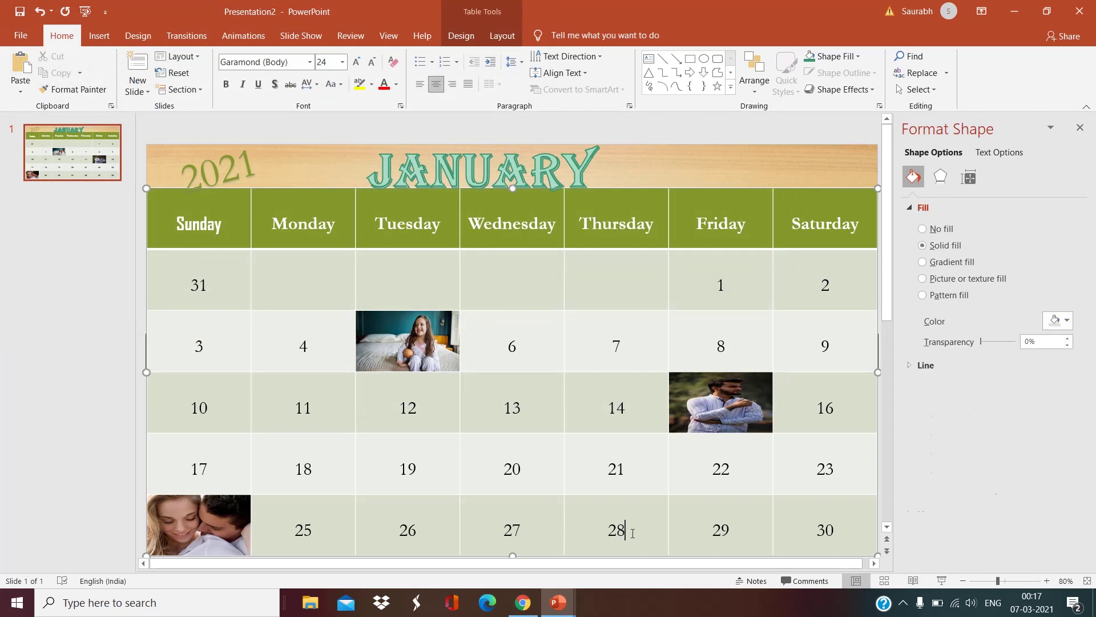
key("BackSpace")
key("BackSpace")
left_click(924, 278)
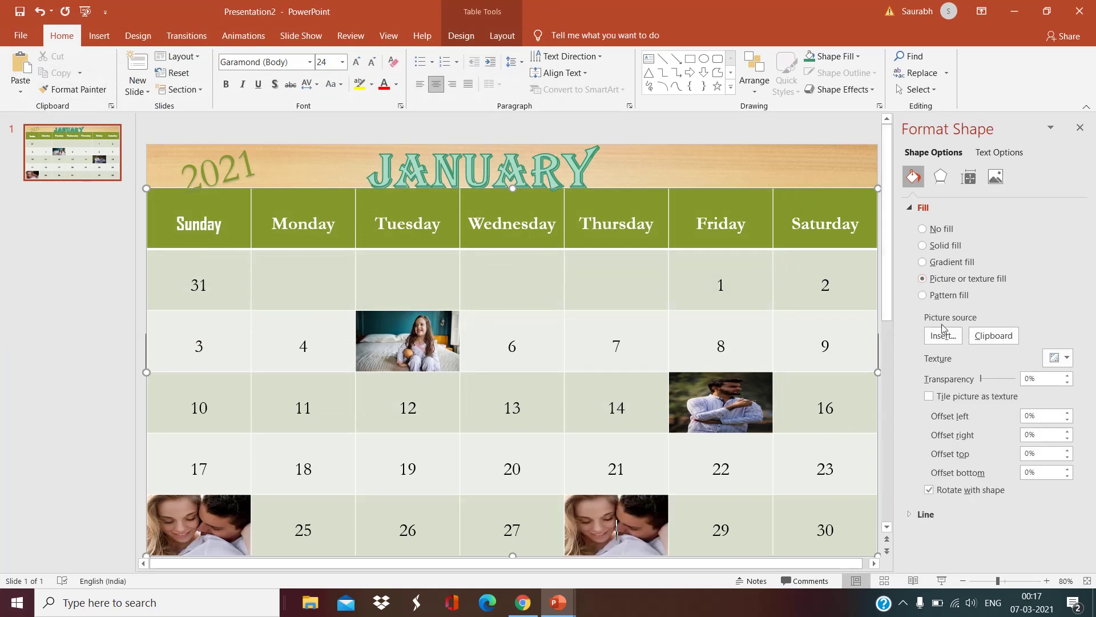
left_click(949, 340)
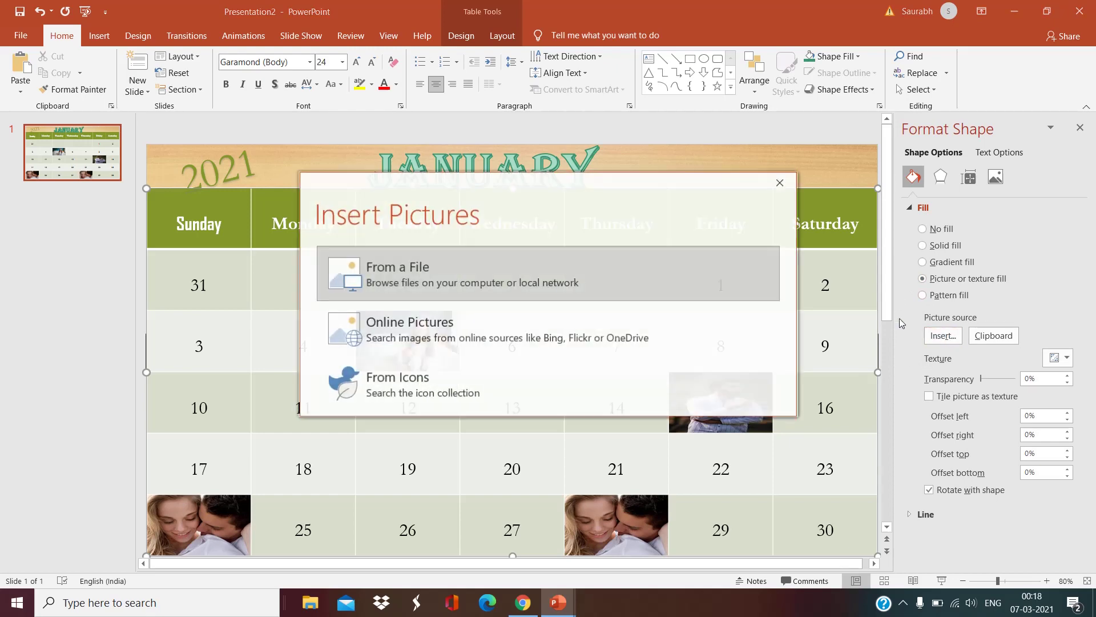
left_click(639, 283)
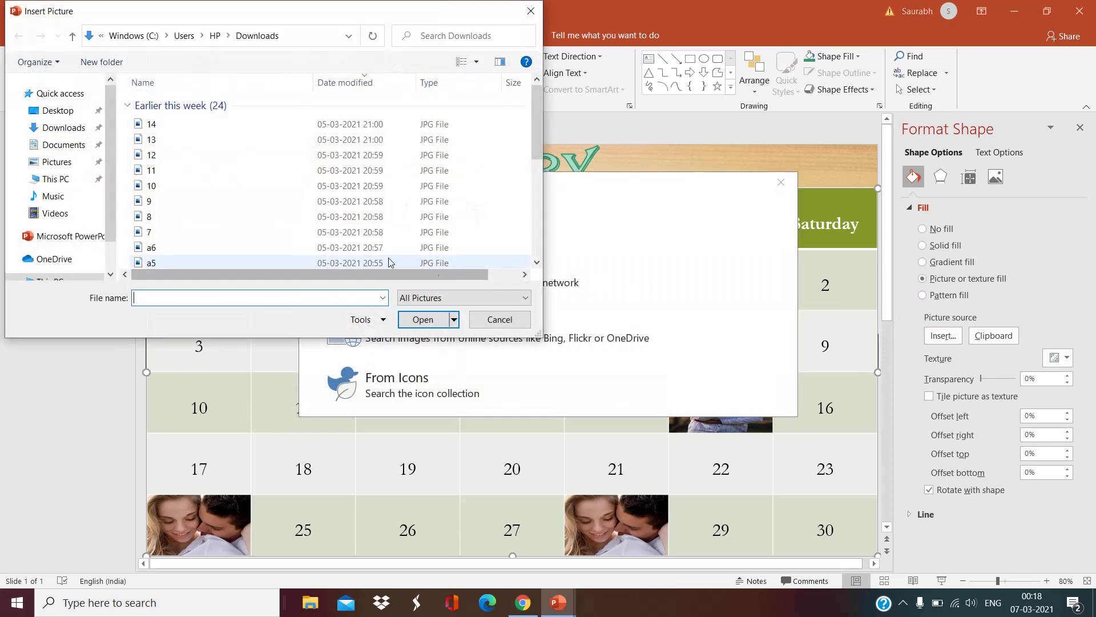
double_click(200, 125)
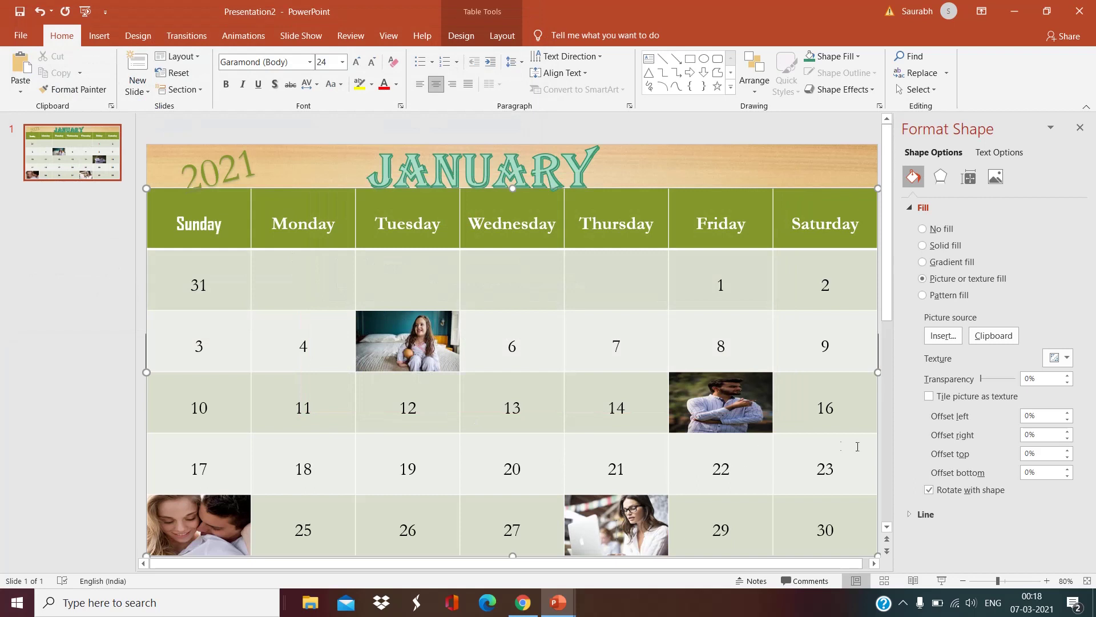